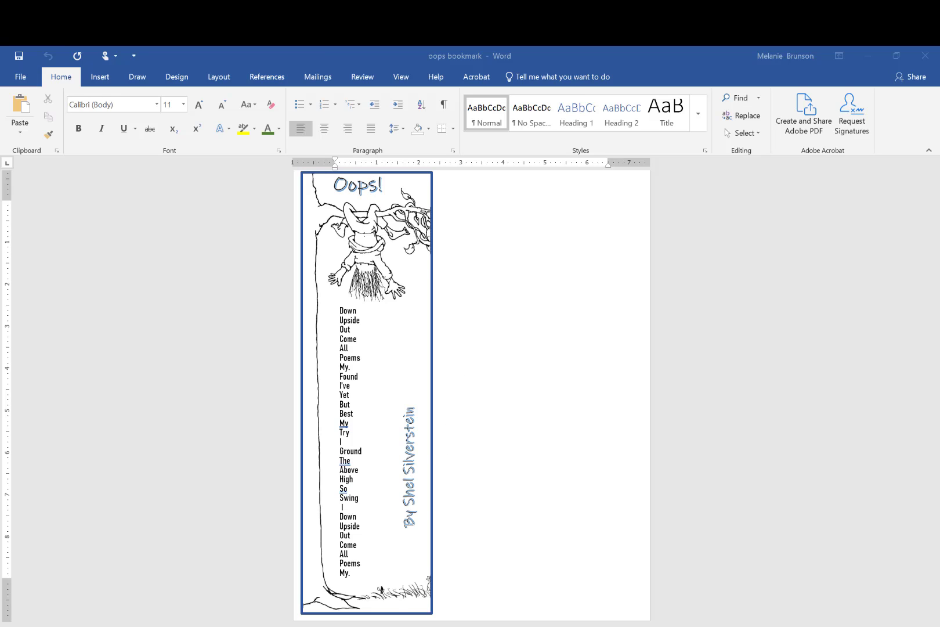
Put away the Graphics folder window and create a new blank document.
{"action": "key", "text": "alt+Tab"}
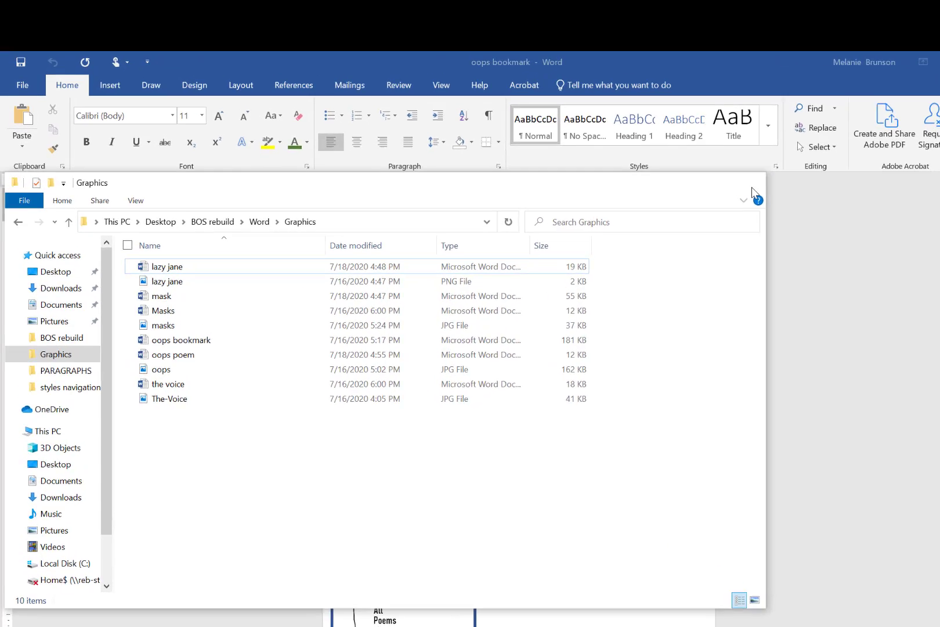
{"action": "left_click", "coordinate": [752, 188]}
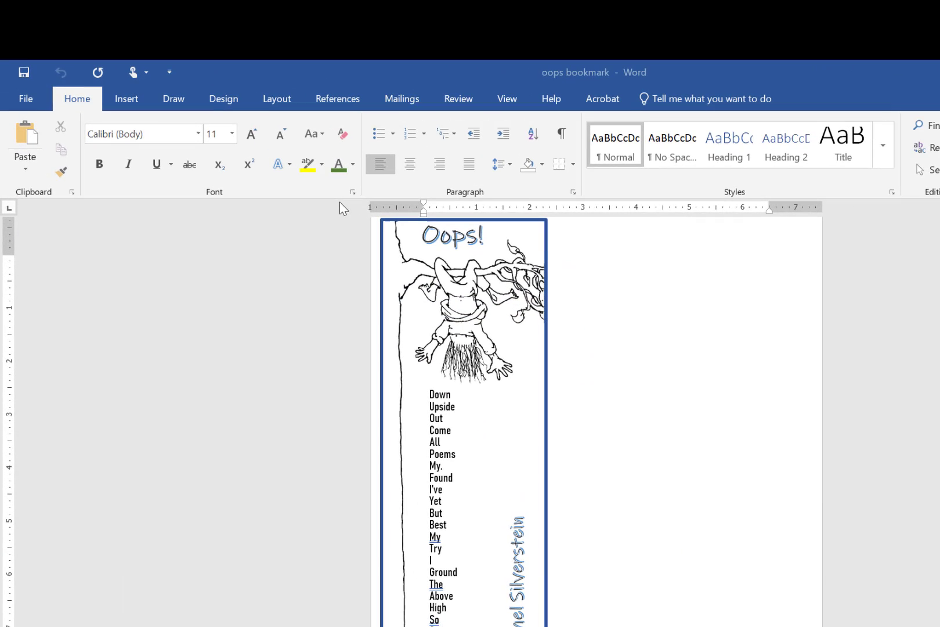
{"action": "left_click", "coordinate": [27, 99]}
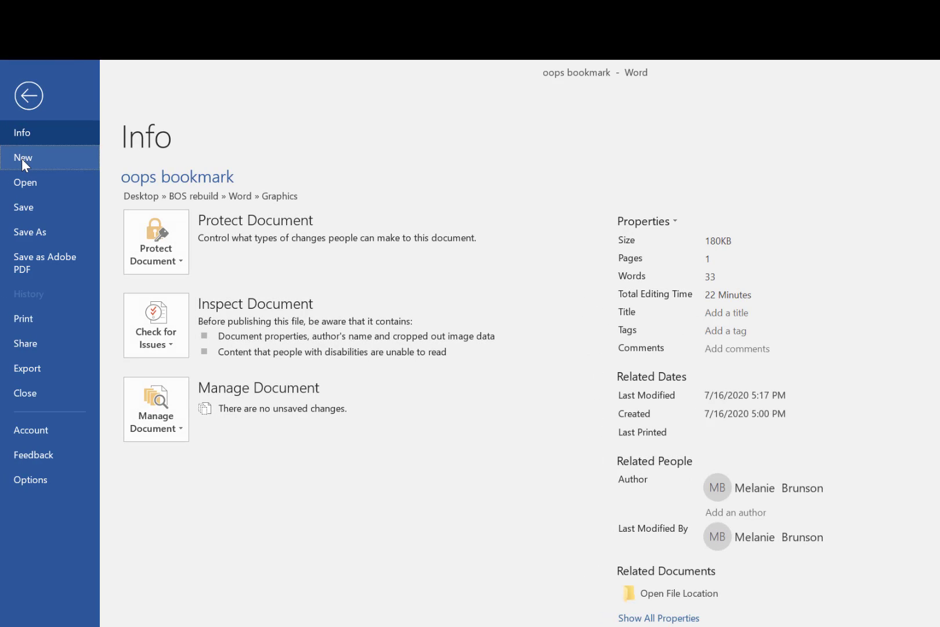
{"action": "left_click", "coordinate": [21, 158]}
{"action": "left_click", "coordinate": [171, 302]}
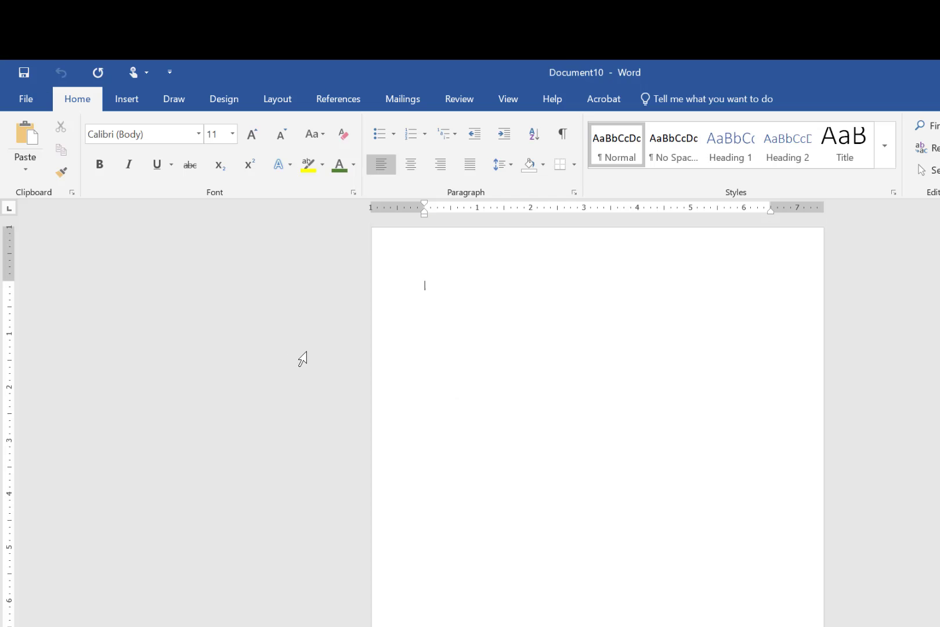
Insert the "oops" picture from the Graphics folder and set its text wrapping to In Front of Text.
{"action": "left_click", "coordinate": [123, 104]}
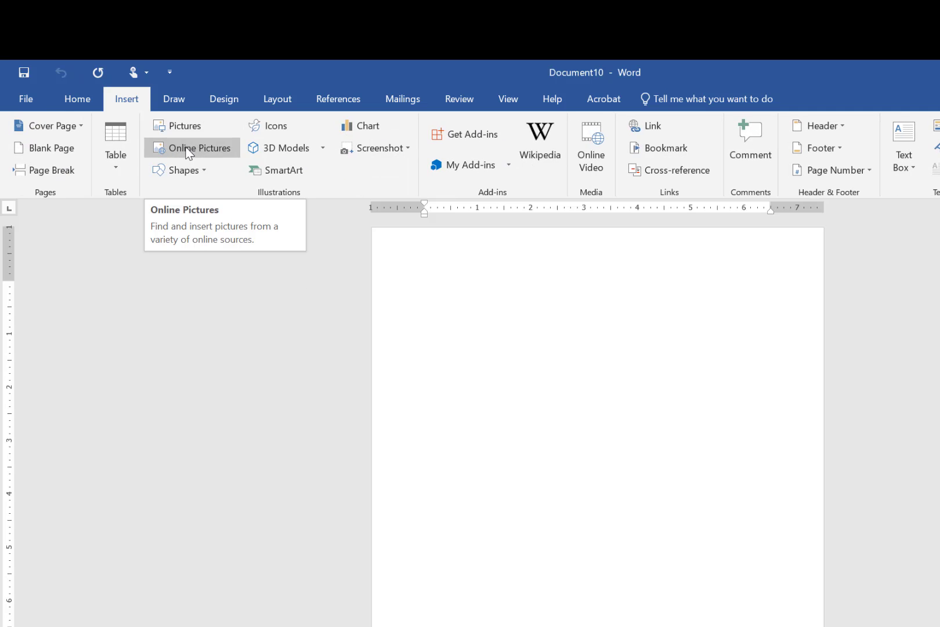
{"action": "left_click", "coordinate": [184, 125]}
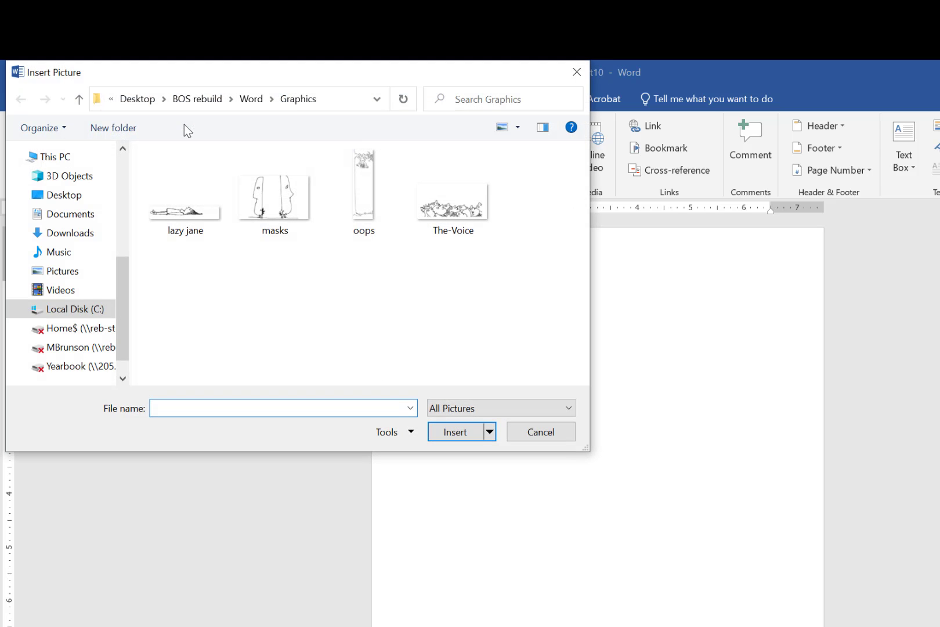
{"action": "double_click", "coordinate": [363, 197]}
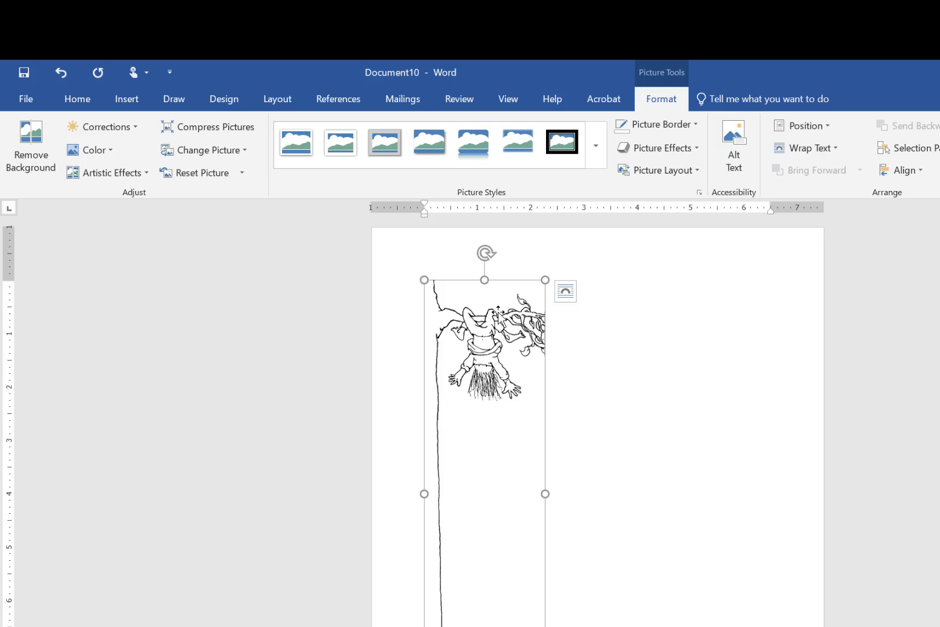
{"action": "left_click", "coordinate": [565, 292]}
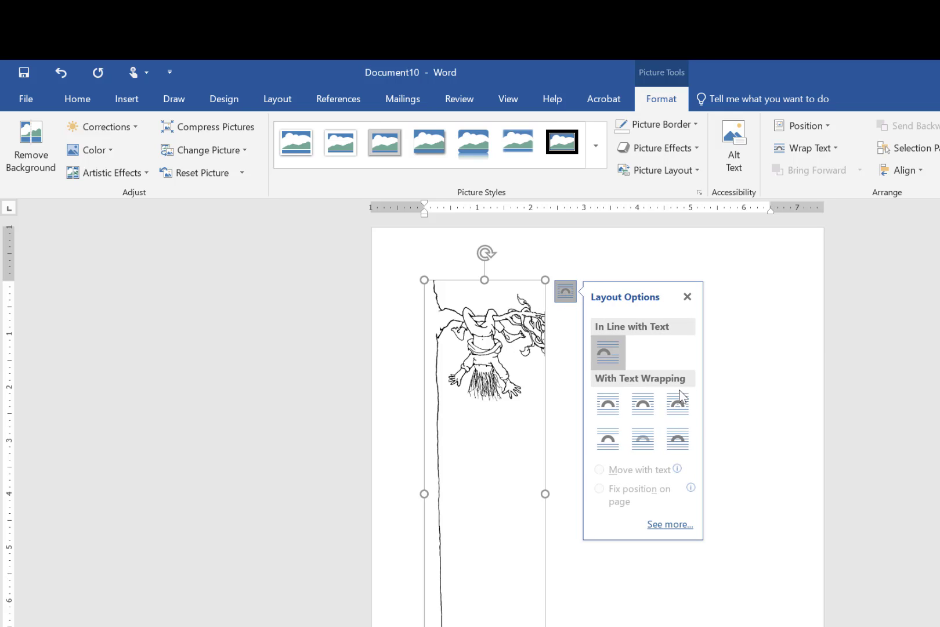
{"action": "left_click", "coordinate": [677, 440]}
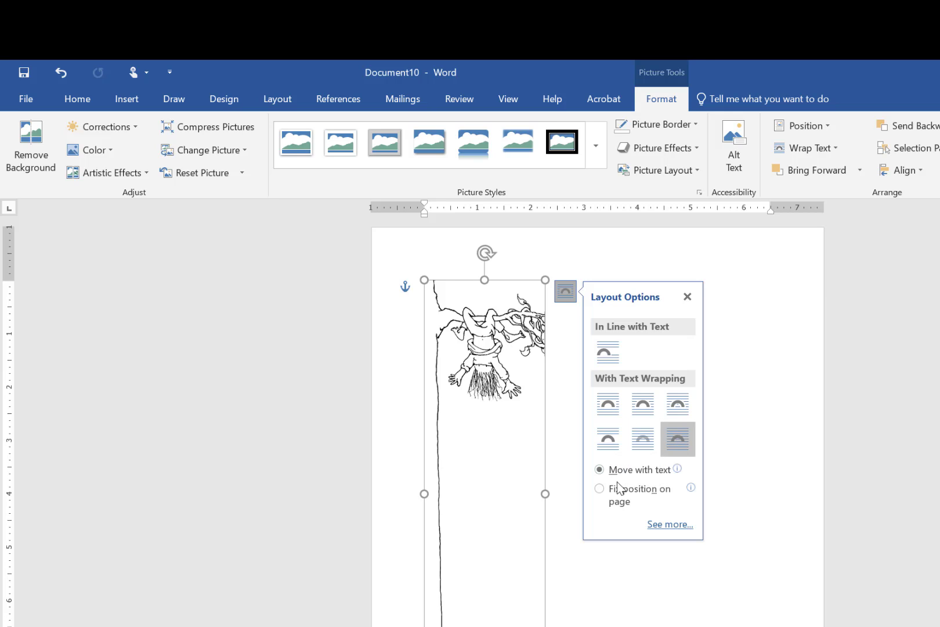
Enlarge the tree picture to about 2.9 inches wide and move it against the page's left edge.
{"action": "left_click_drag", "start_coordinate": [424, 626], "coordinate": [389, 626]}
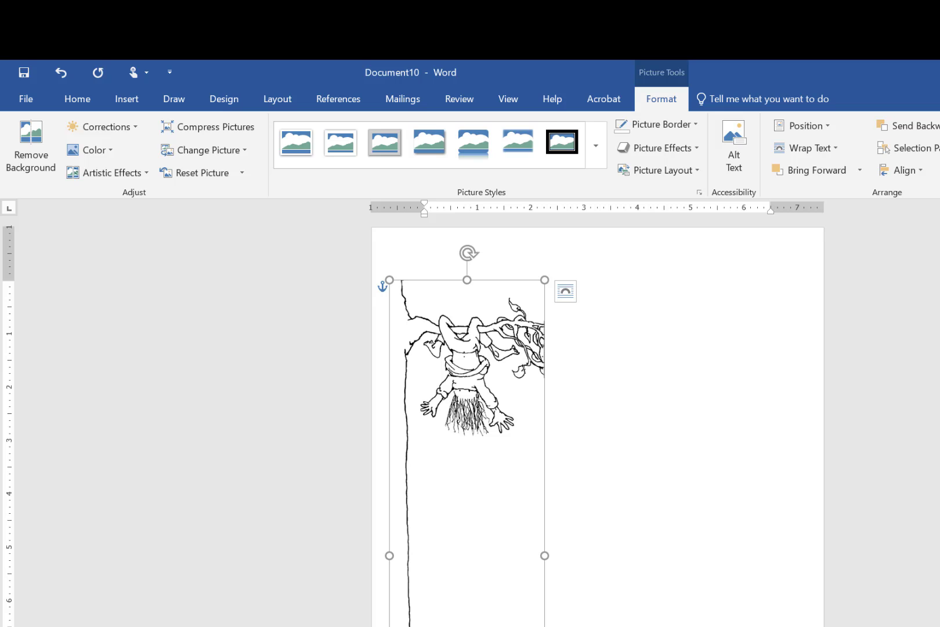
{"action": "scroll", "coordinate": [598, 427], "scroll_direction": "down", "scroll_amount": 2}
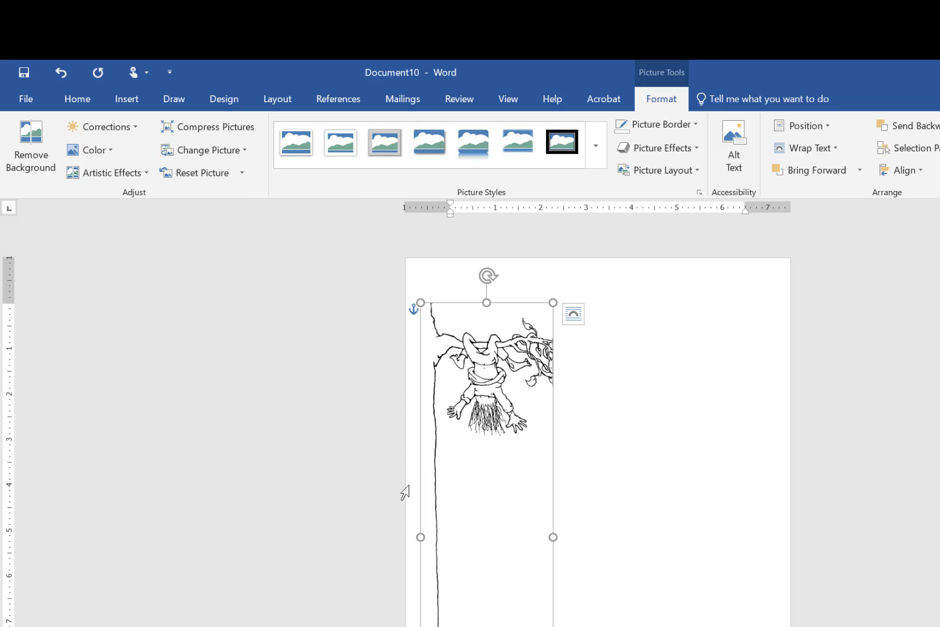
{"action": "left_click_drag", "start_coordinate": [461, 515], "coordinate": [439, 518]}
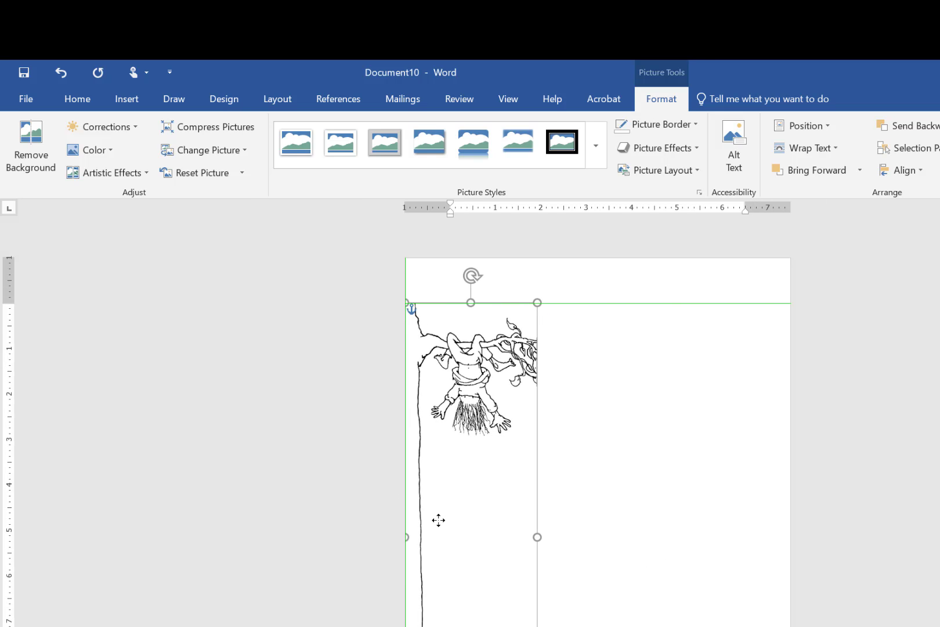
{"action": "left_click", "coordinate": [605, 456]}
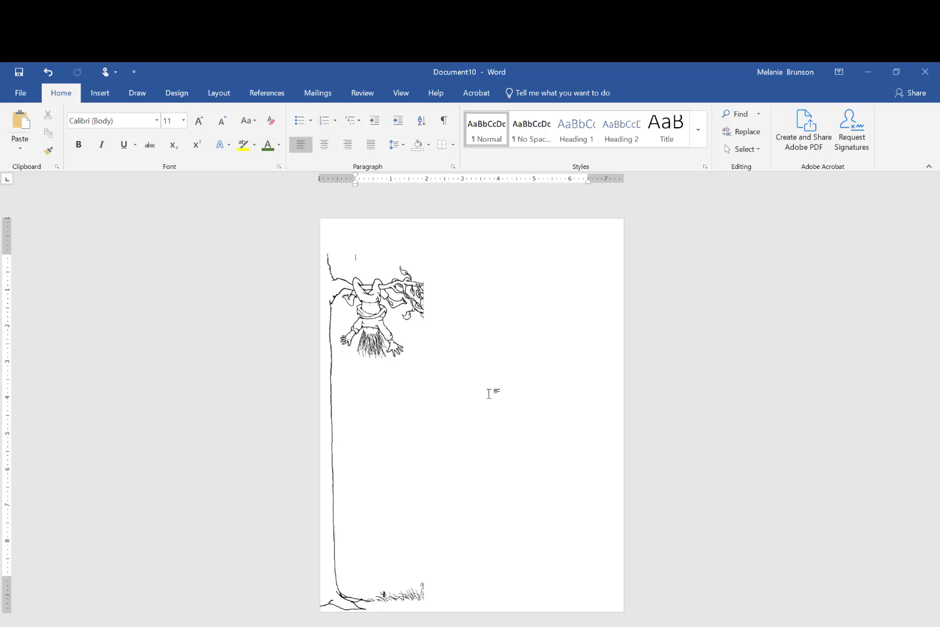
Open the recent document "oops poem".
{"action": "left_click", "coordinate": [20, 94]}
{"action": "left_click", "coordinate": [21, 162]}
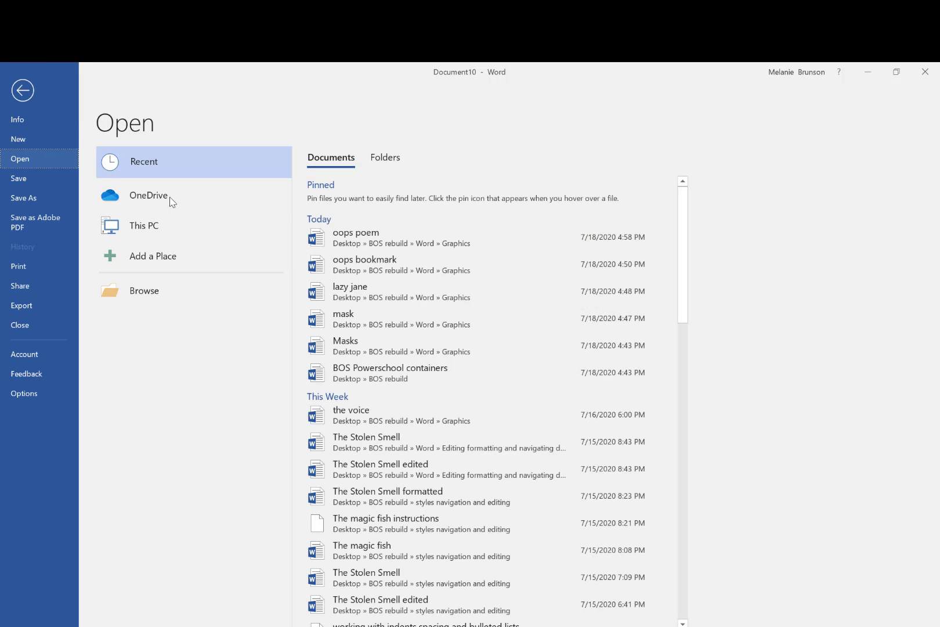
{"action": "left_click", "coordinate": [360, 237]}
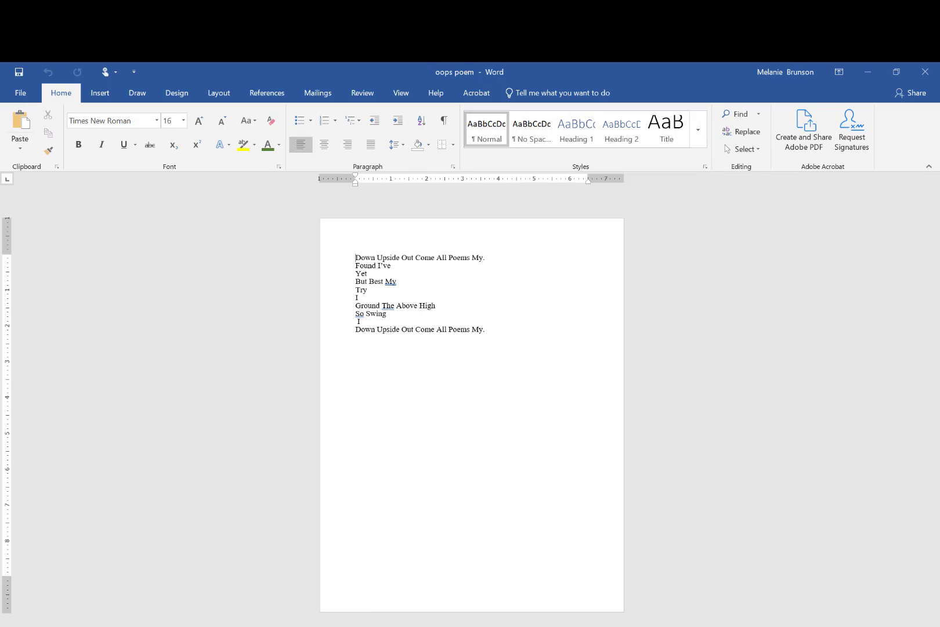
{"action": "left_click", "coordinate": [478, 626]}
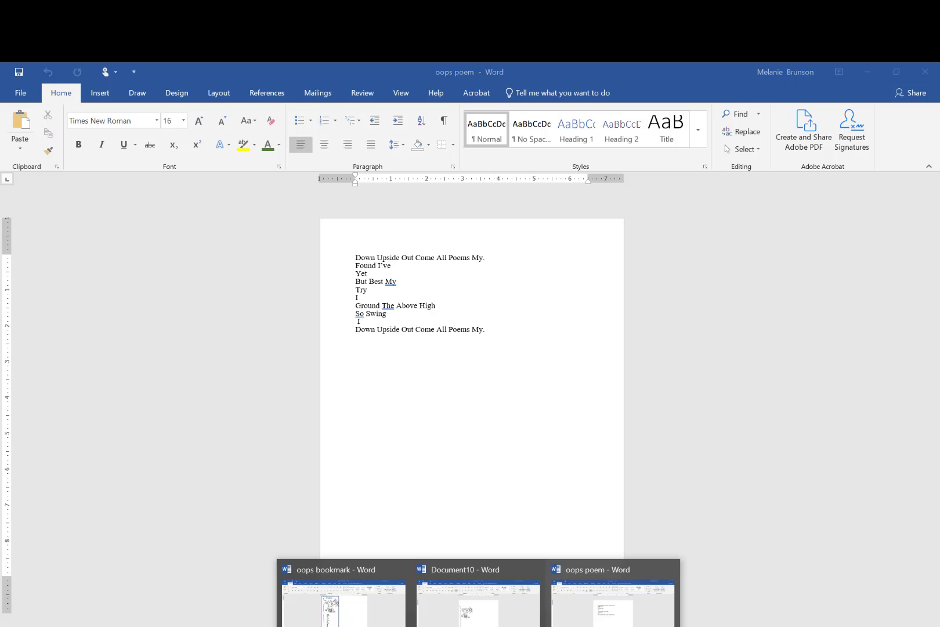
{"action": "left_click", "coordinate": [612, 624]}
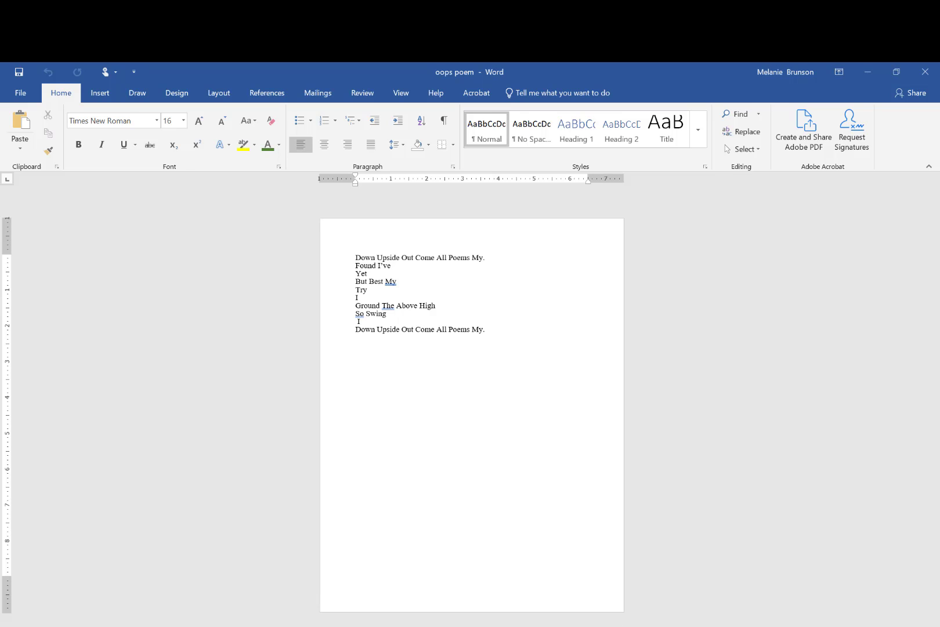
{"action": "mouse_move", "coordinate": [478, 626]}
{"action": "left_click", "coordinate": [479, 592]}
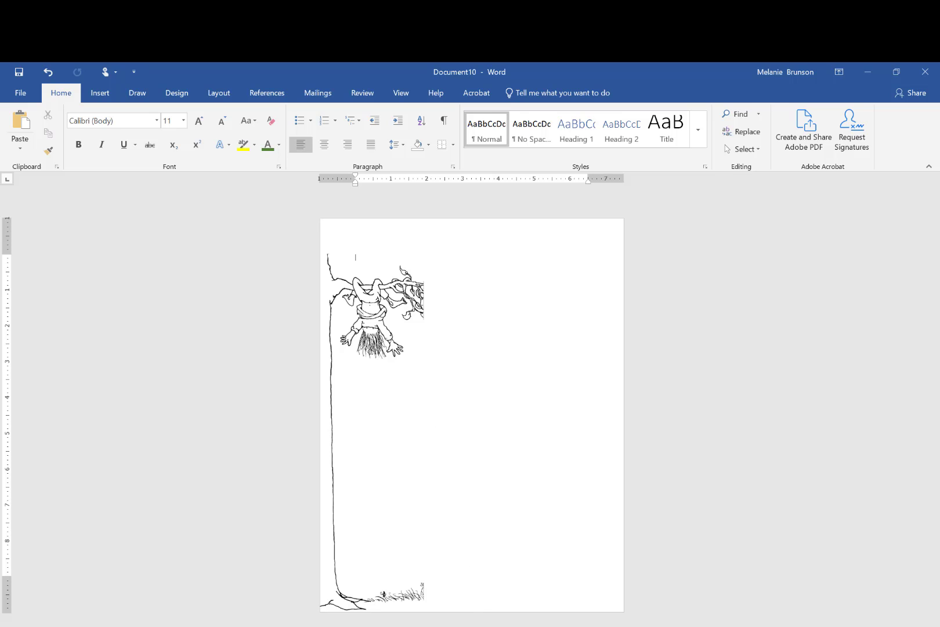
{"action": "left_click", "coordinate": [478, 626]}
{"action": "left_click", "coordinate": [612, 603]}
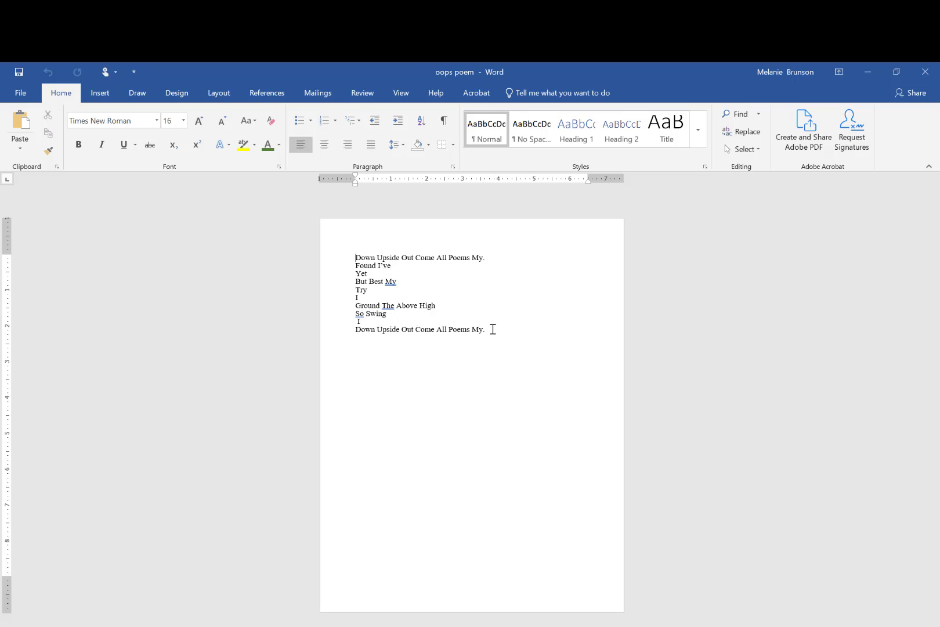
Copy the whole poem from "oops poem" and switch back to Document10.
{"action": "left_click_drag", "start_coordinate": [492, 329], "coordinate": [319, 254]}
{"action": "key", "text": "ctrl+c"}
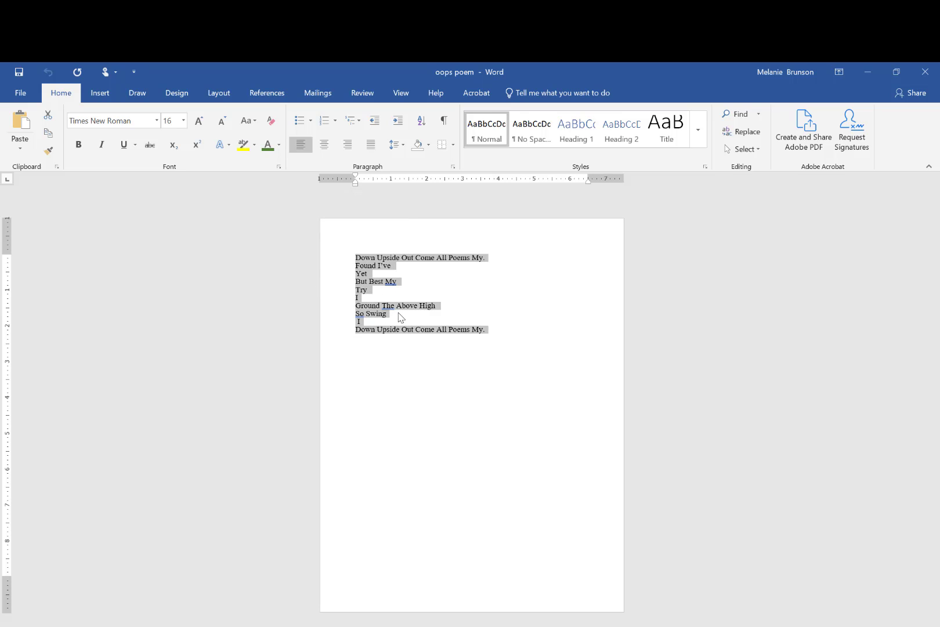
{"action": "left_click", "coordinate": [478, 626]}
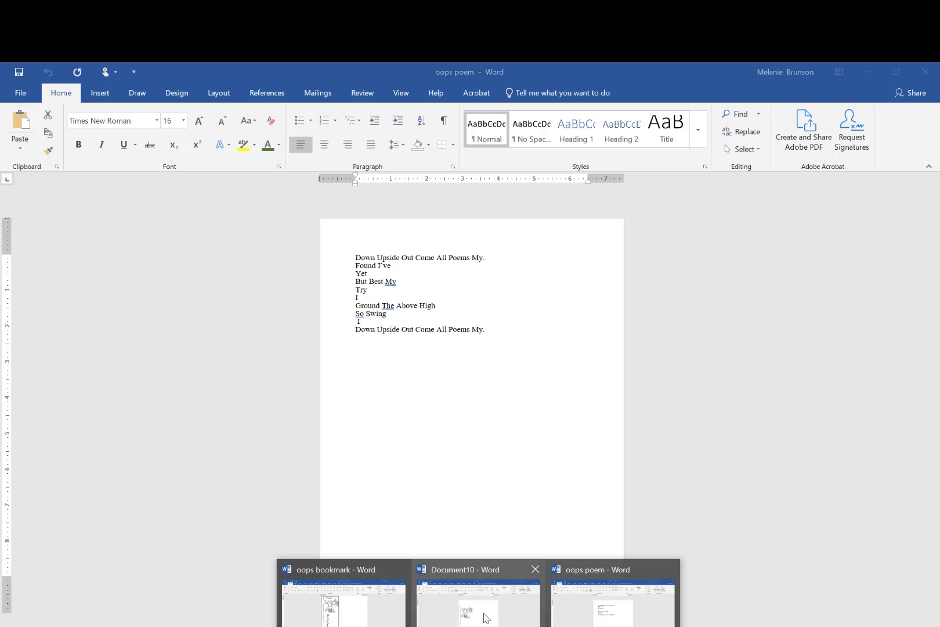
{"action": "left_click", "coordinate": [484, 614]}
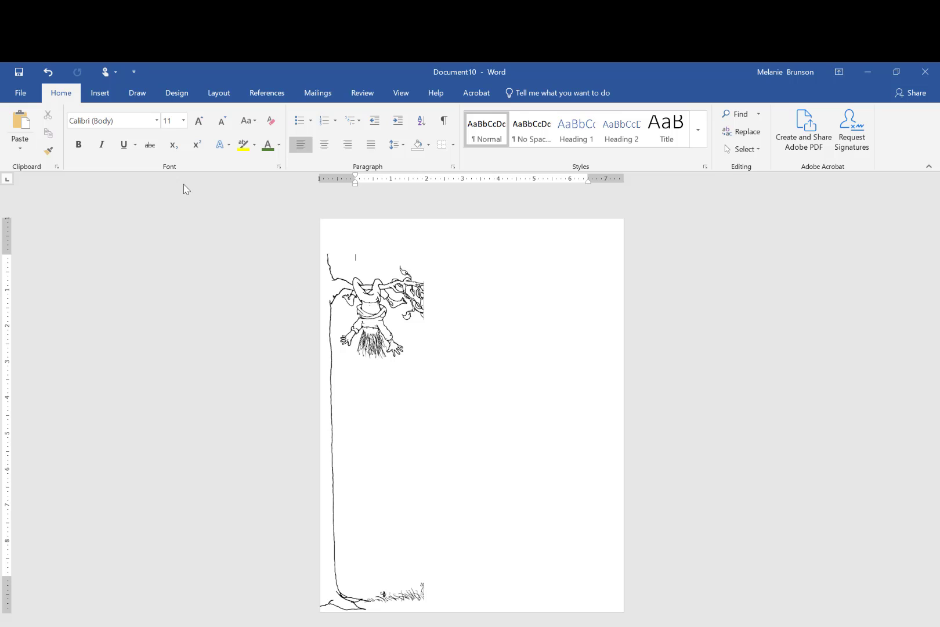
Insert a Simple Text Box and replace its placeholder text with the copied poem.
{"action": "left_click", "coordinate": [100, 94]}
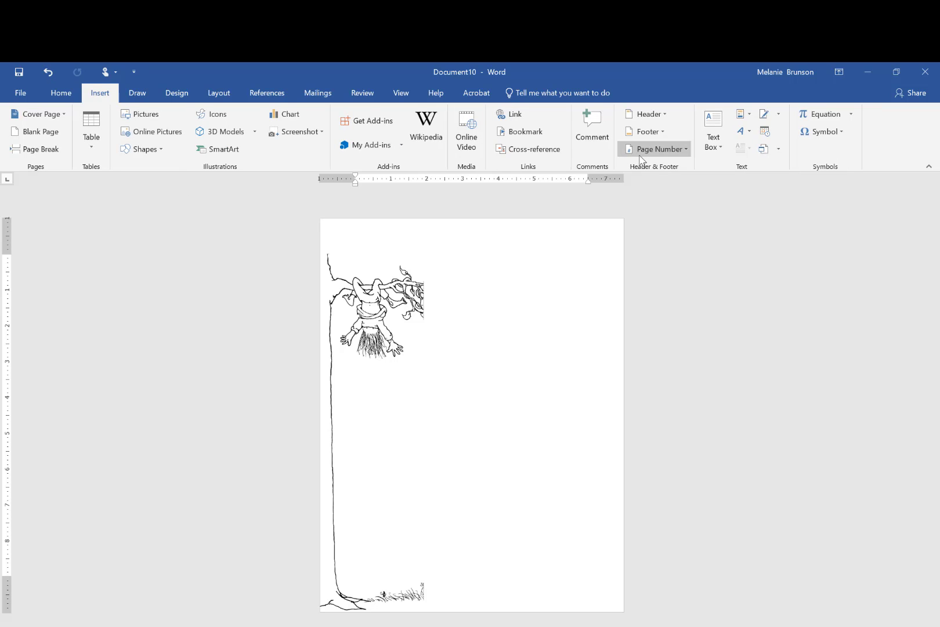
{"action": "left_click", "coordinate": [719, 148]}
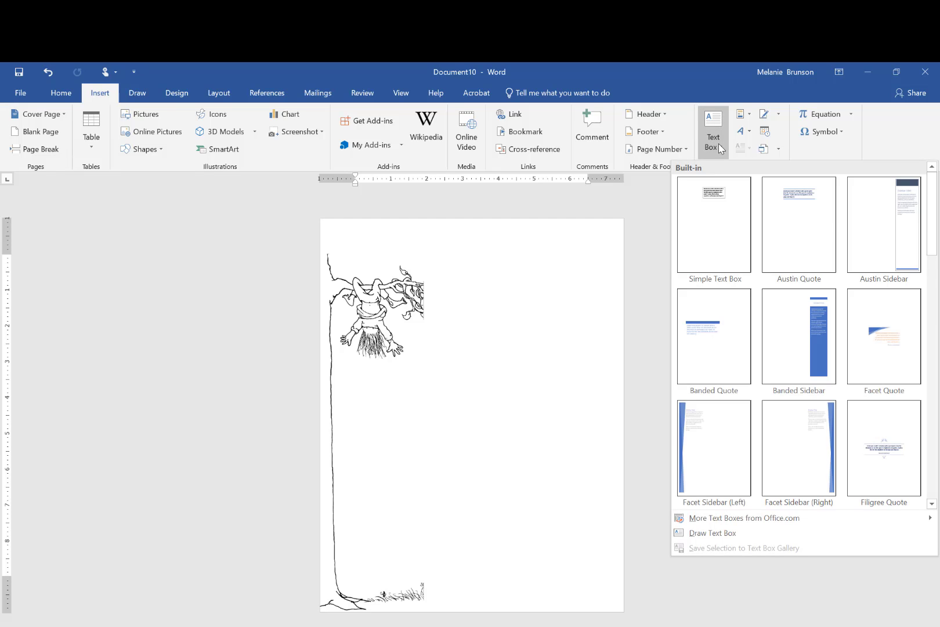
{"action": "left_click", "coordinate": [715, 224]}
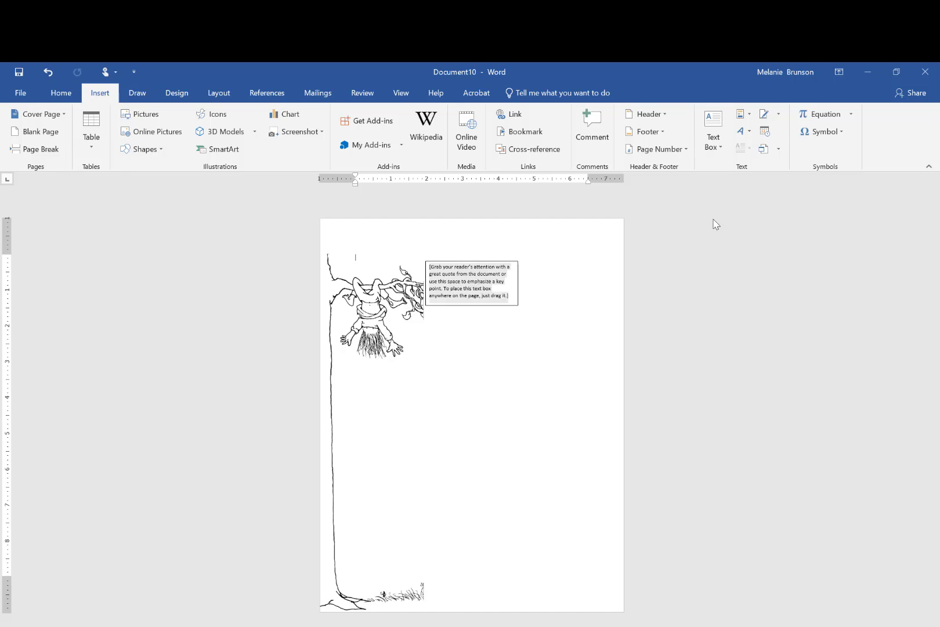
{"action": "left_click", "coordinate": [512, 296]}
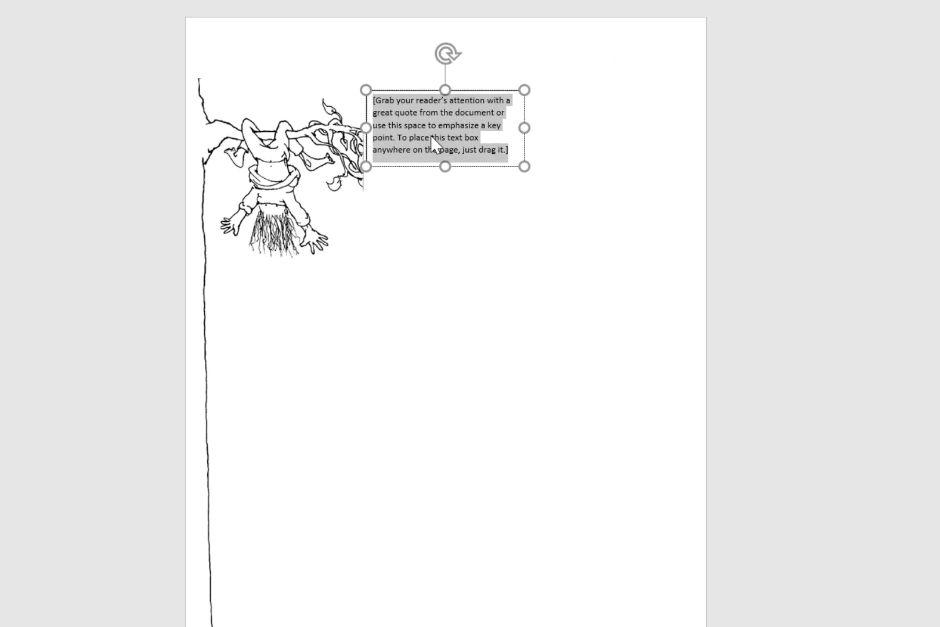
{"action": "key", "text": "ctrl+v"}
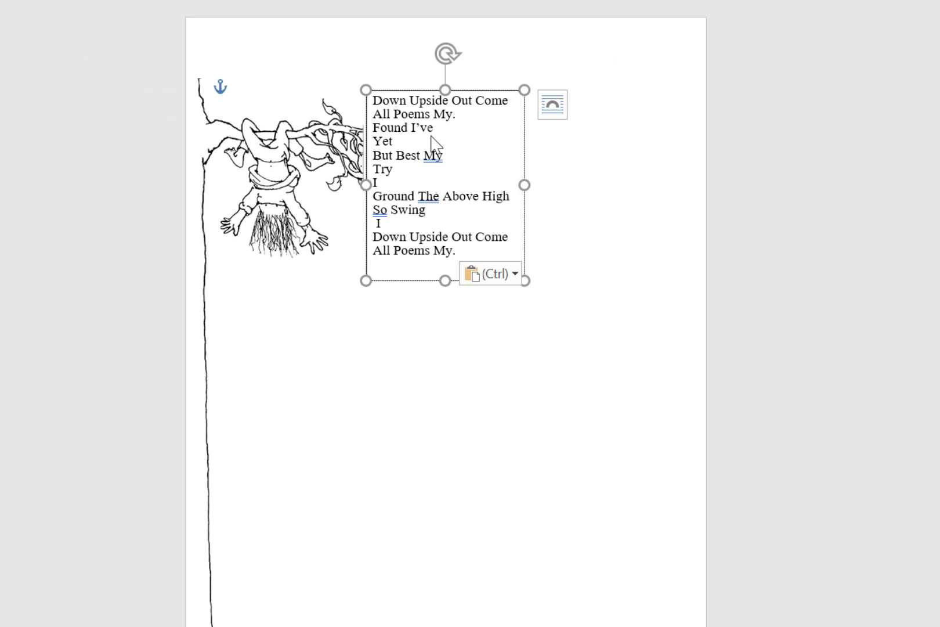
Set the poem text box's wrapping to In Front of Text and place it below the hanging figure.
{"action": "left_click", "coordinate": [551, 112]}
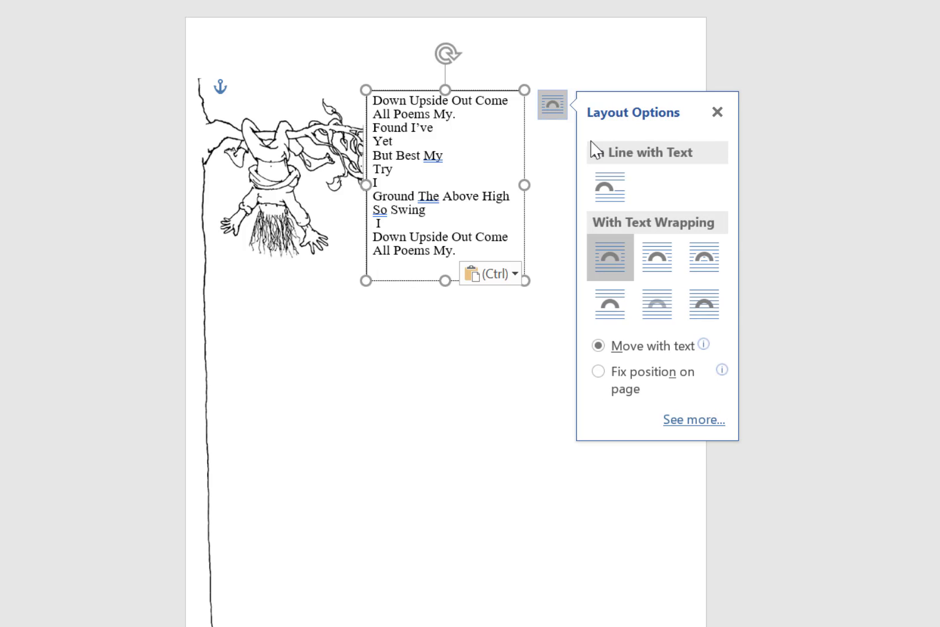
{"action": "left_click", "coordinate": [704, 309]}
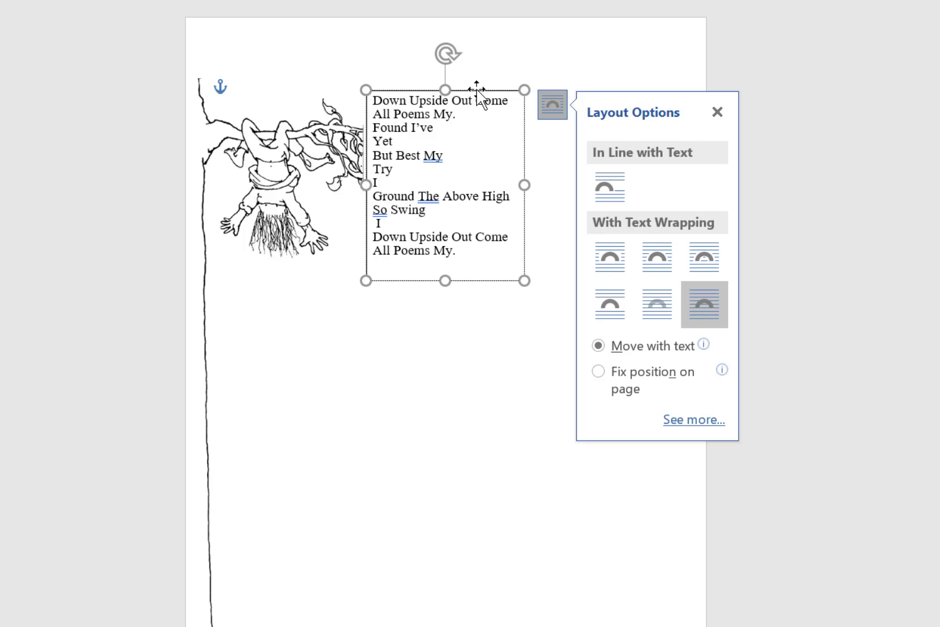
{"action": "left_click_drag", "start_coordinate": [477, 90], "coordinate": [330, 264]}
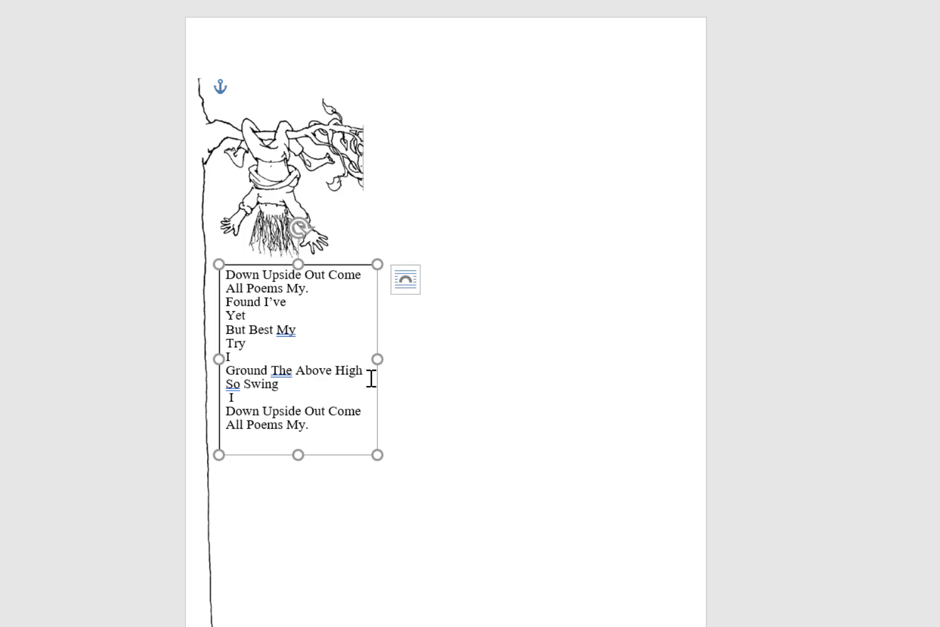
Compare the poem's layout in "oops bookmark" with the original in "oops poem", and return to Document10.
{"action": "left_click", "coordinate": [456, 625]}
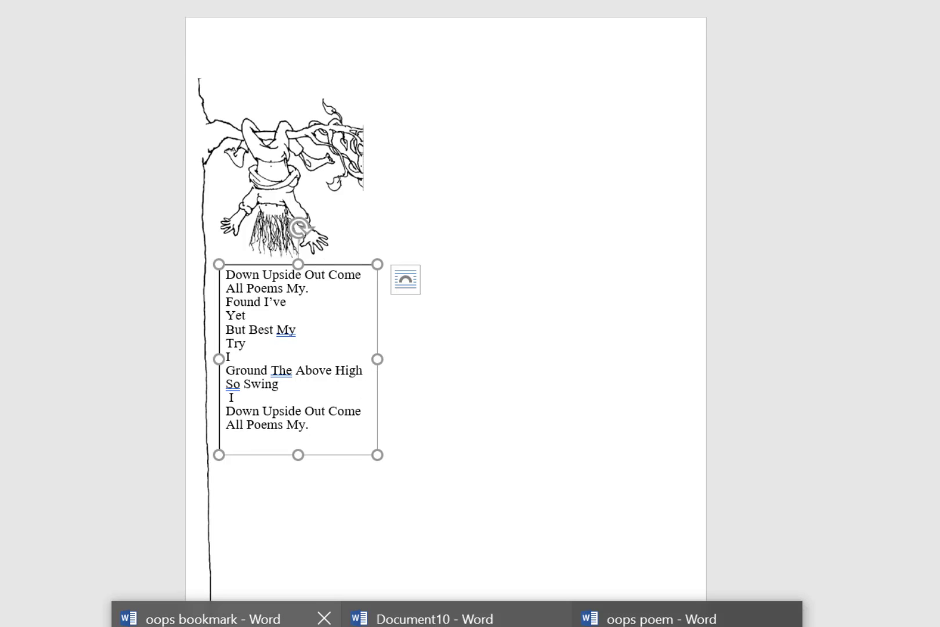
{"action": "left_click", "coordinate": [223, 623]}
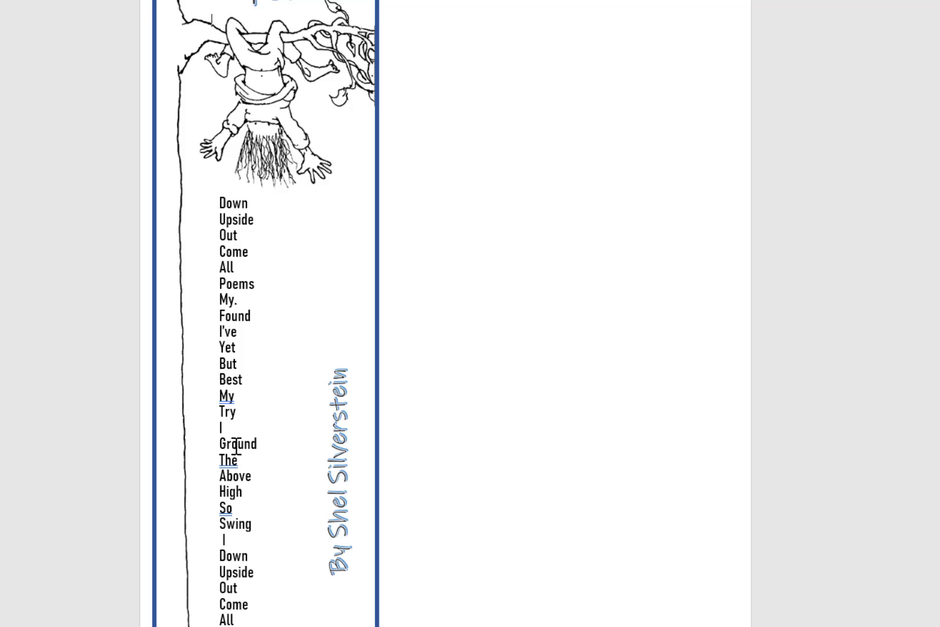
{"action": "left_click", "coordinate": [457, 625]}
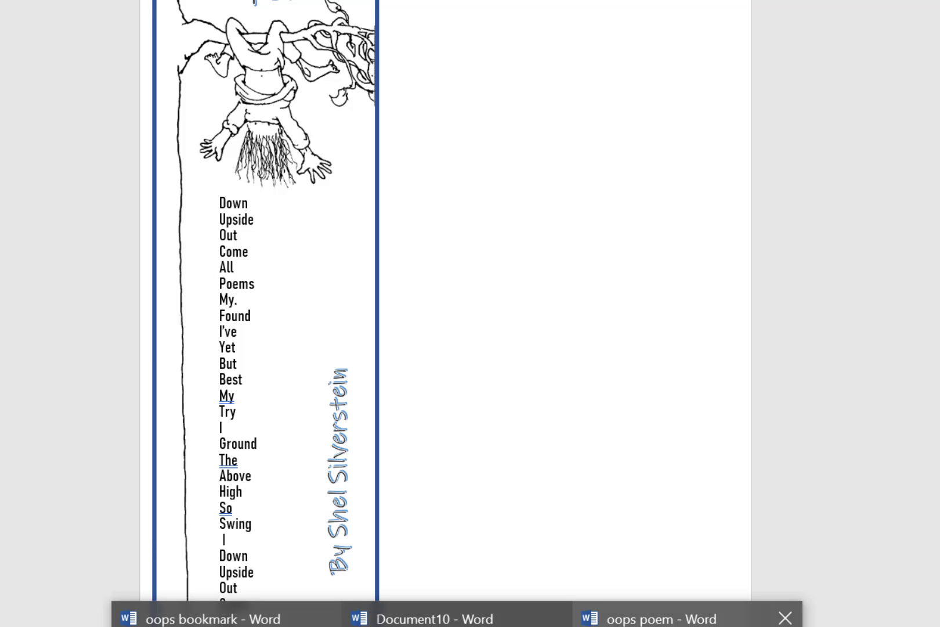
{"action": "left_click", "coordinate": [690, 616]}
{"action": "key", "text": "ctrl+a"}
{"action": "left_click", "coordinate": [456, 625]}
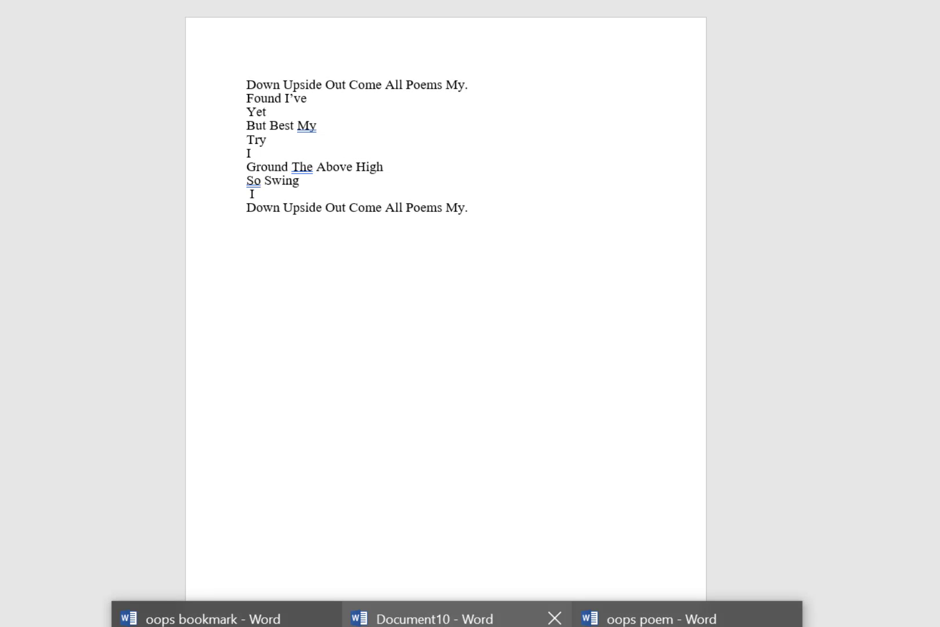
{"action": "left_click", "coordinate": [457, 621]}
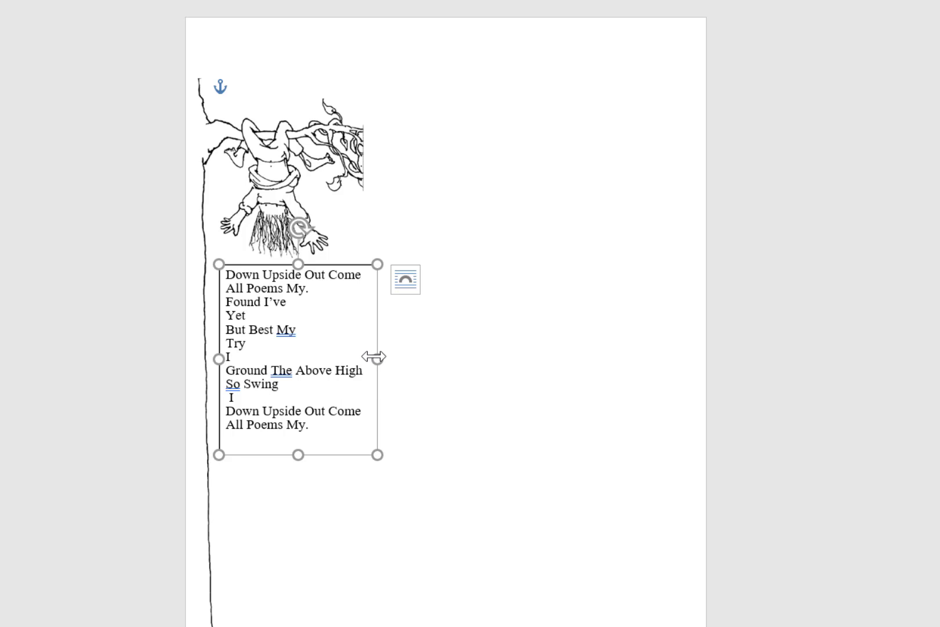
Narrow the poem text box until nearly every word of the poem sits on its own line.
{"action": "left_click_drag", "start_coordinate": [377, 358], "coordinate": [279, 357]}
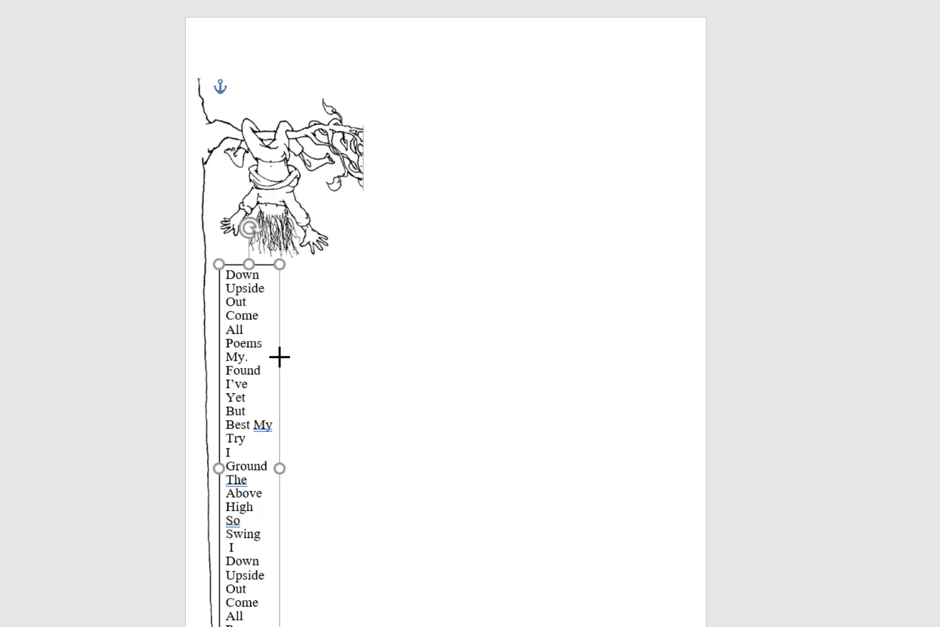
{"action": "left_click_drag", "start_coordinate": [279, 356], "coordinate": [279, 357]}
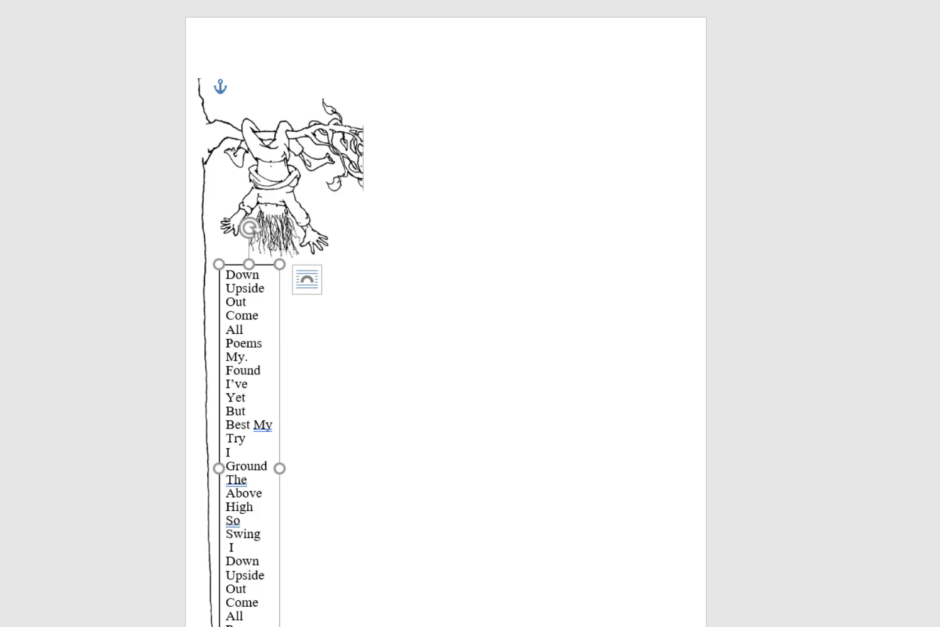
{"action": "left_click_drag", "start_coordinate": [927, 625], "coordinate": [932, 625]}
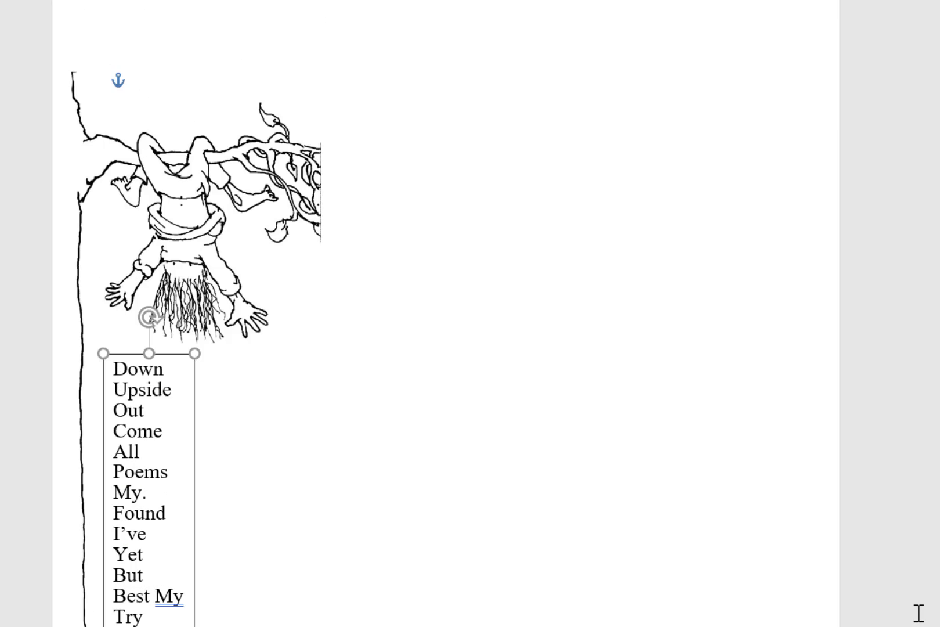
Split "Best My" onto two lines and move the poem text box up closer beneath the hanging figure's hair.
{"action": "scroll", "coordinate": [796, 559], "scroll_direction": "down", "scroll_amount": 5}
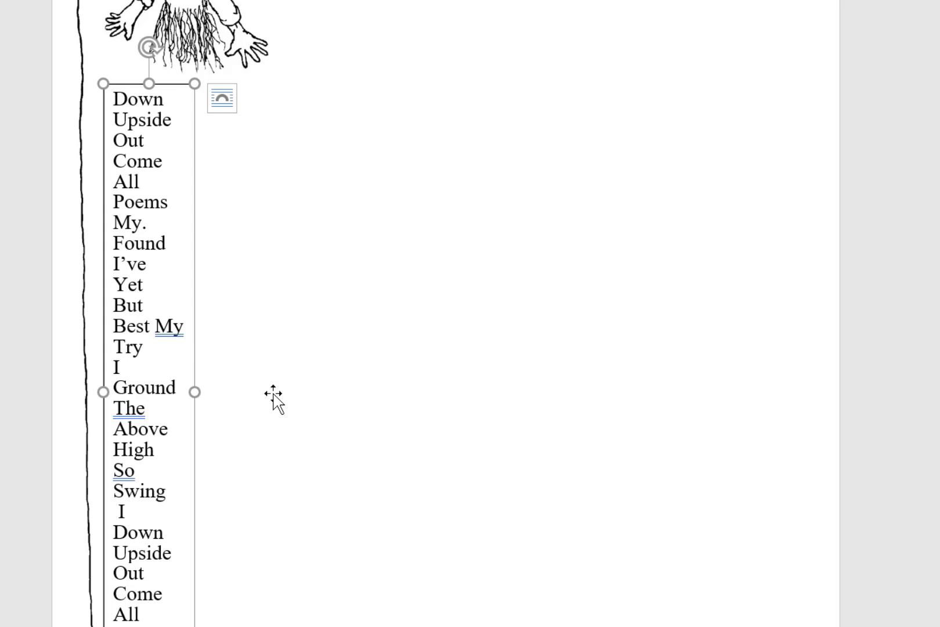
{"action": "key", "text": "Return"}
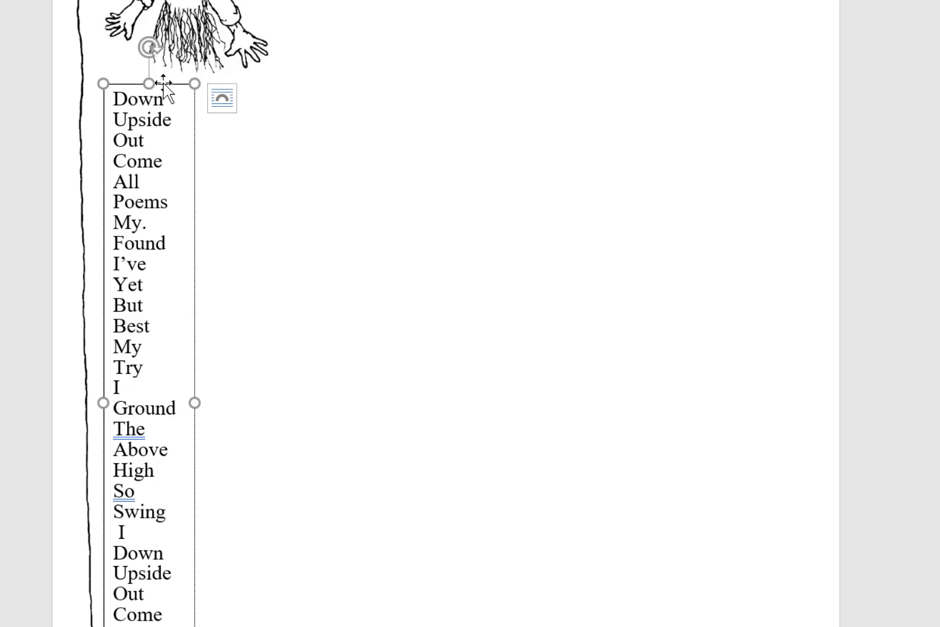
{"action": "left_click_drag", "start_coordinate": [164, 83], "coordinate": [158, 70]}
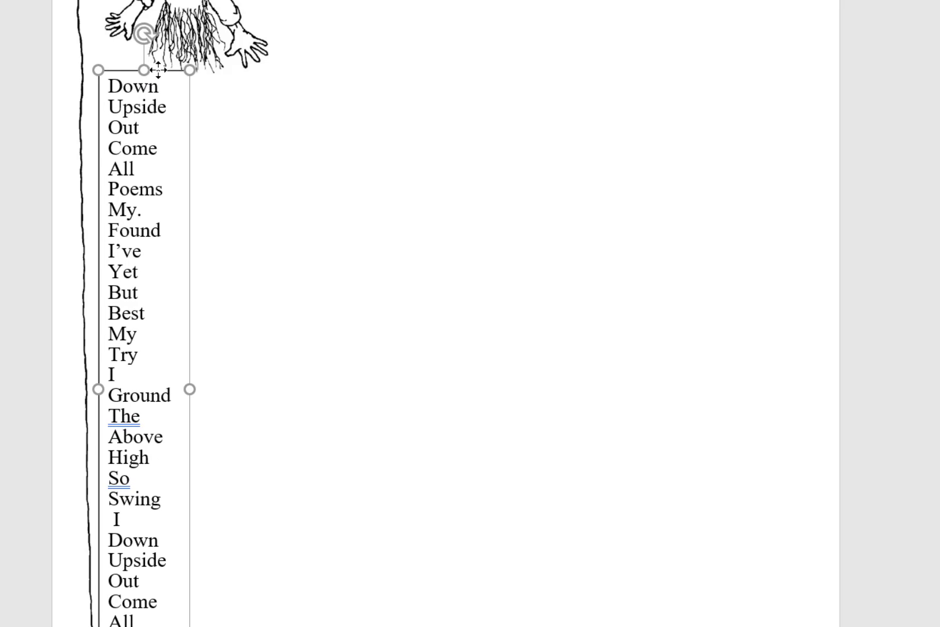
{"action": "scroll", "coordinate": [525, 489], "scroll_direction": "down", "scroll_amount": 4}
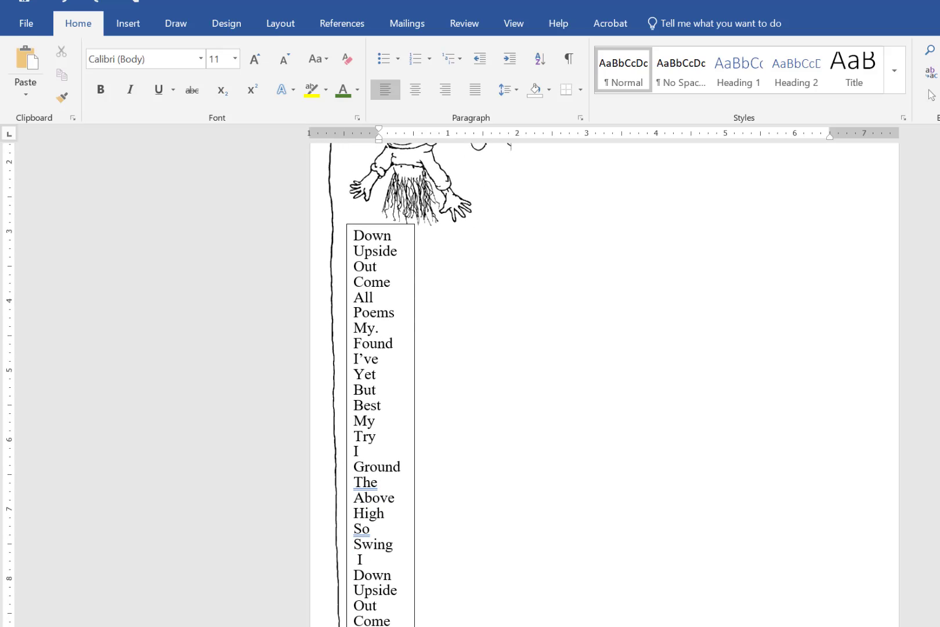
Set the whole poem's font to Bahnschrift Condensed and narrow its text box so each word stays on its own line.
{"action": "left_click", "coordinate": [359, 562]}
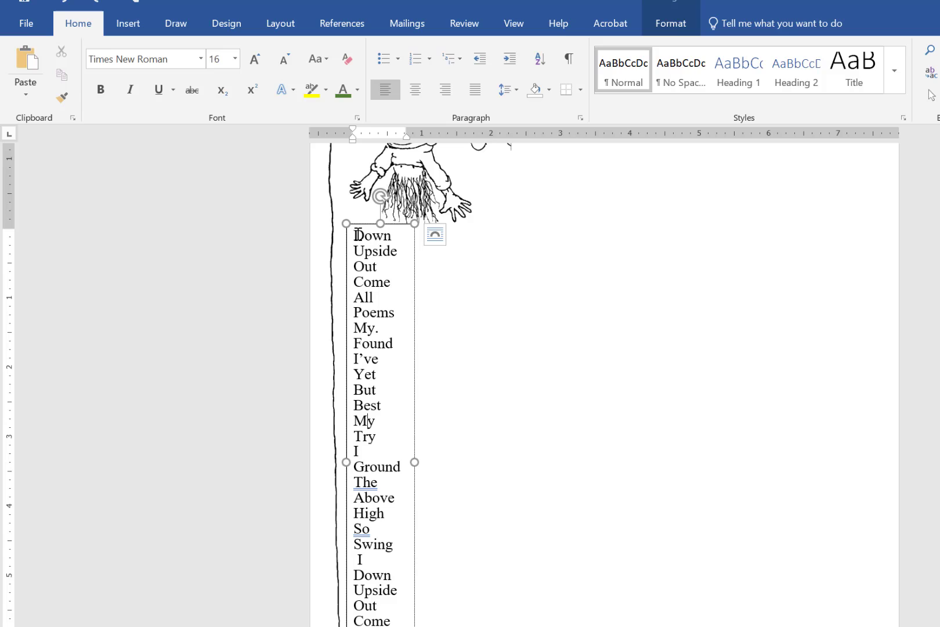
{"action": "left_click_drag", "start_coordinate": [359, 235], "coordinate": [393, 624]}
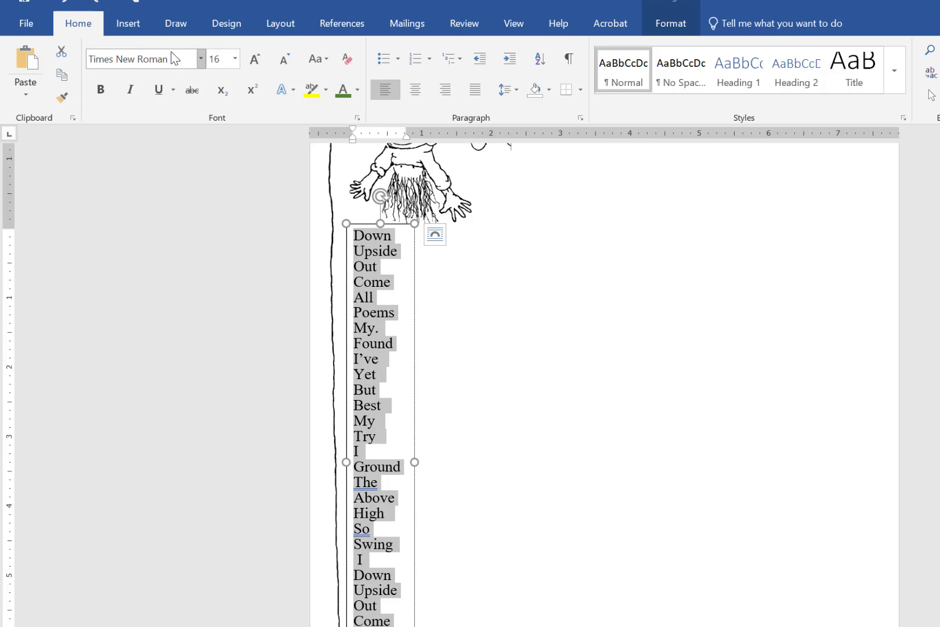
{"action": "left_click", "coordinate": [201, 59]}
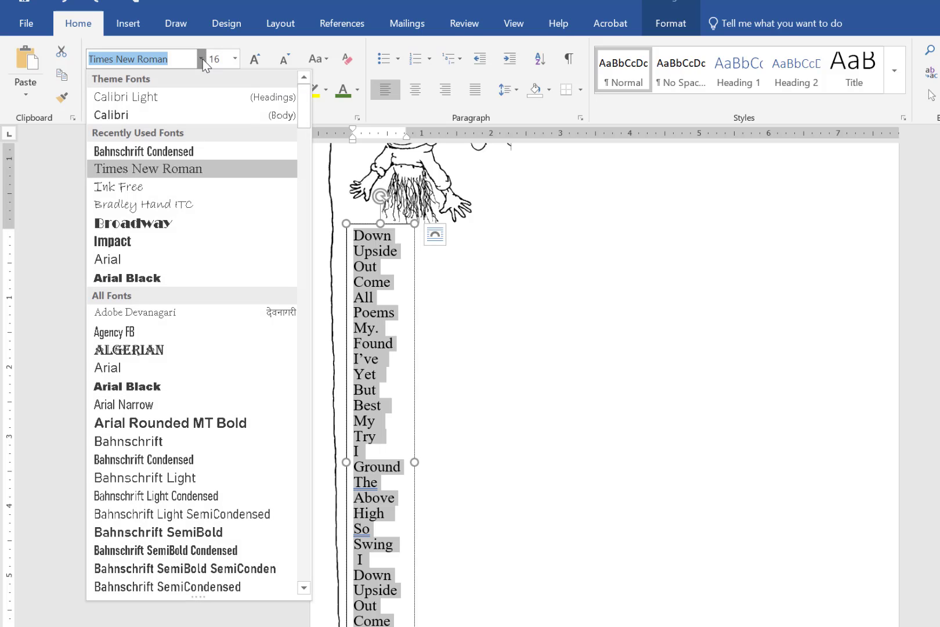
{"action": "left_click", "coordinate": [158, 152]}
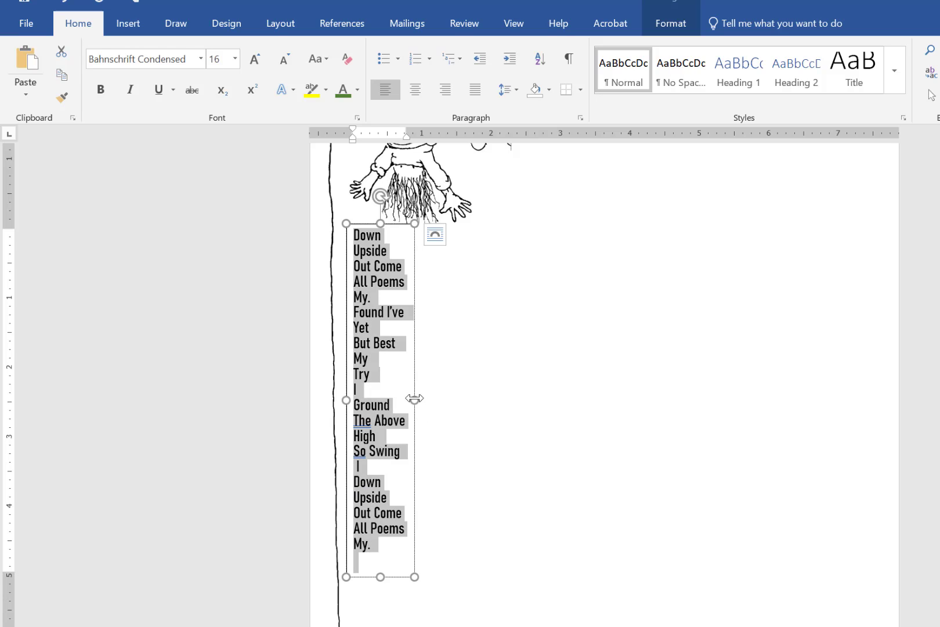
{"action": "left_click_drag", "start_coordinate": [415, 399], "coordinate": [402, 398]}
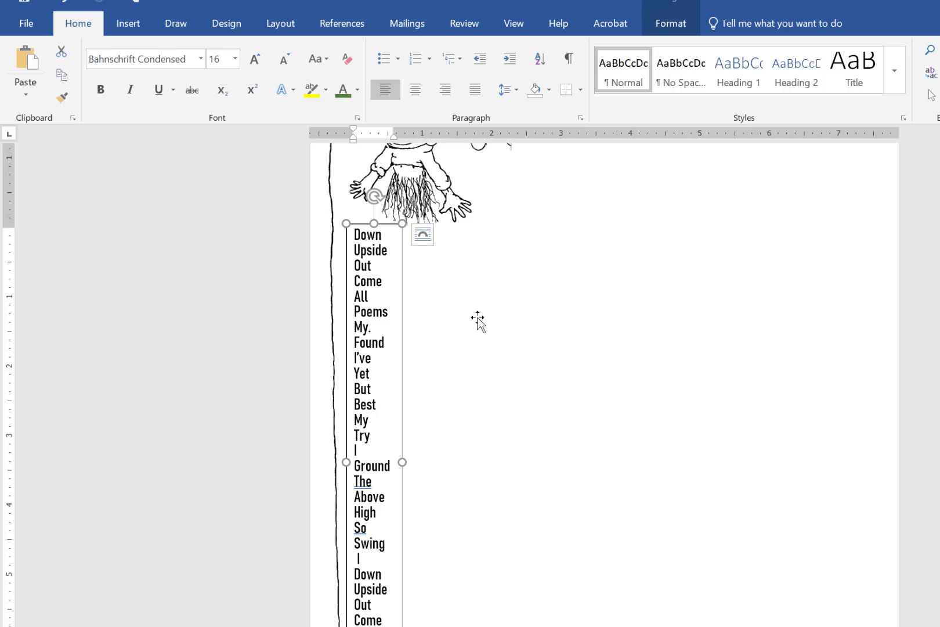
{"action": "scroll", "coordinate": [535, 284], "scroll_direction": "up", "scroll_amount": 2}
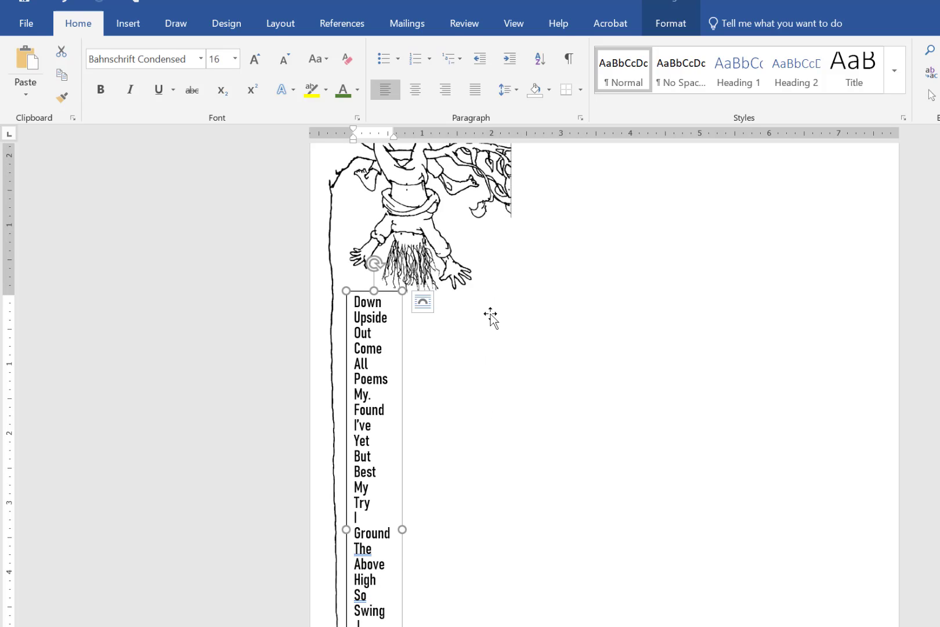
{"action": "scroll", "coordinate": [490, 316], "scroll_direction": "down", "scroll_amount": 2}
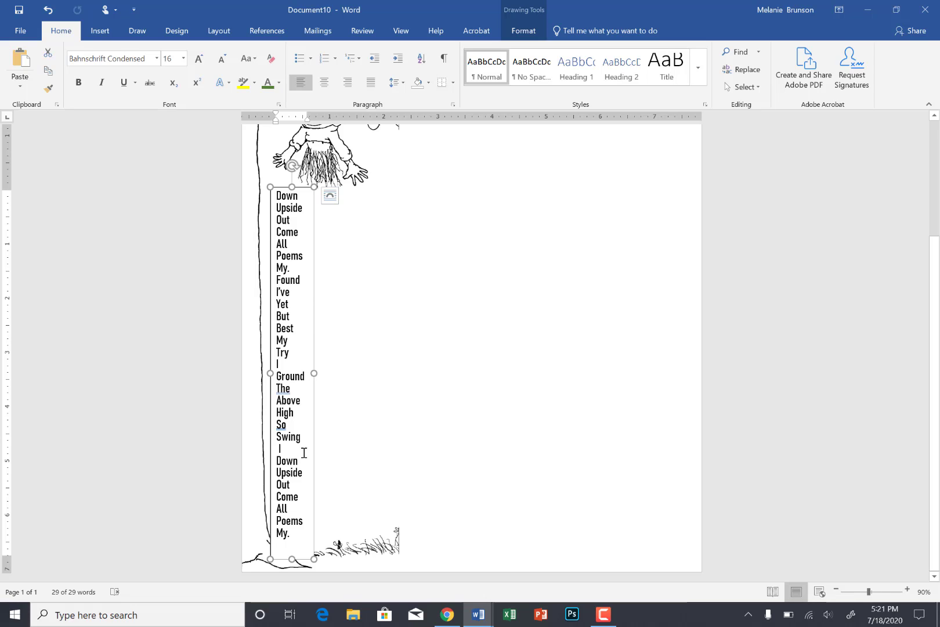
Set the poem text box's shape fill to No Fill so the tree drawing shows through.
{"action": "left_click", "coordinate": [542, 281]}
{"action": "scroll", "coordinate": [531, 270], "scroll_direction": "down", "scroll_amount": 3}
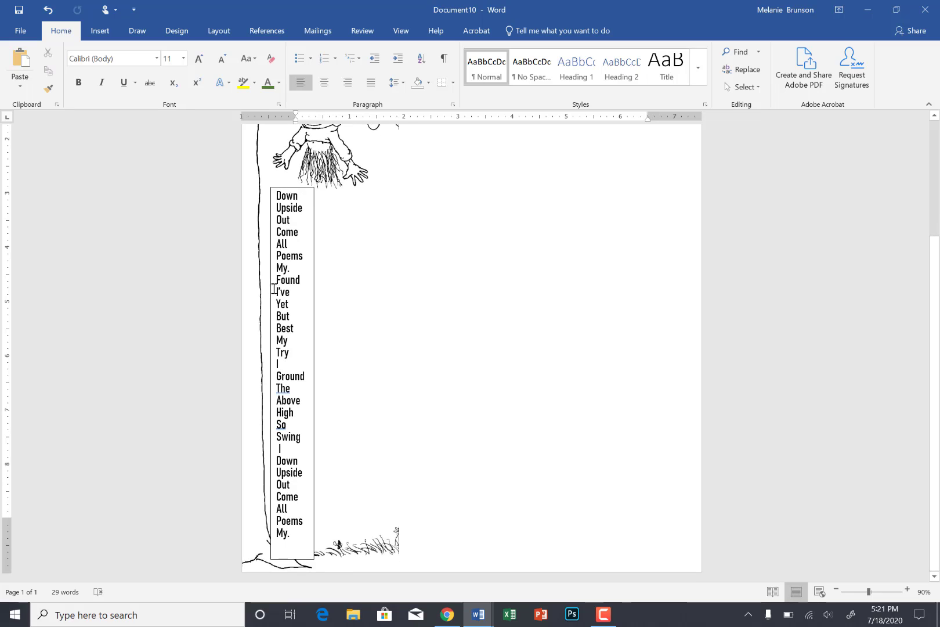
{"action": "left_click", "coordinate": [314, 265]}
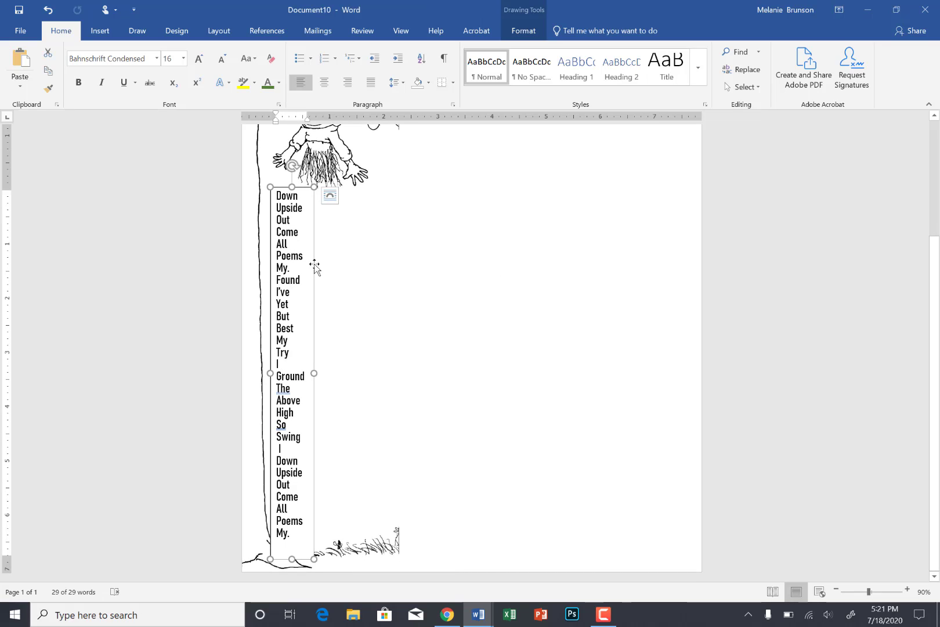
{"action": "left_click", "coordinate": [432, 505]}
{"action": "scroll", "coordinate": [421, 504], "scroll_direction": "down", "scroll_amount": 3}
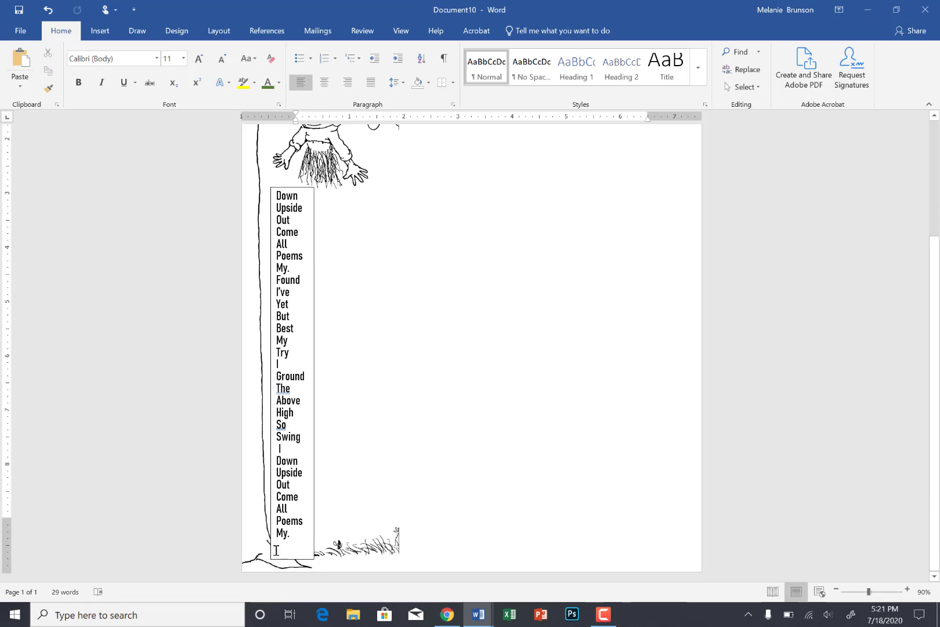
{"action": "left_click", "coordinate": [316, 462]}
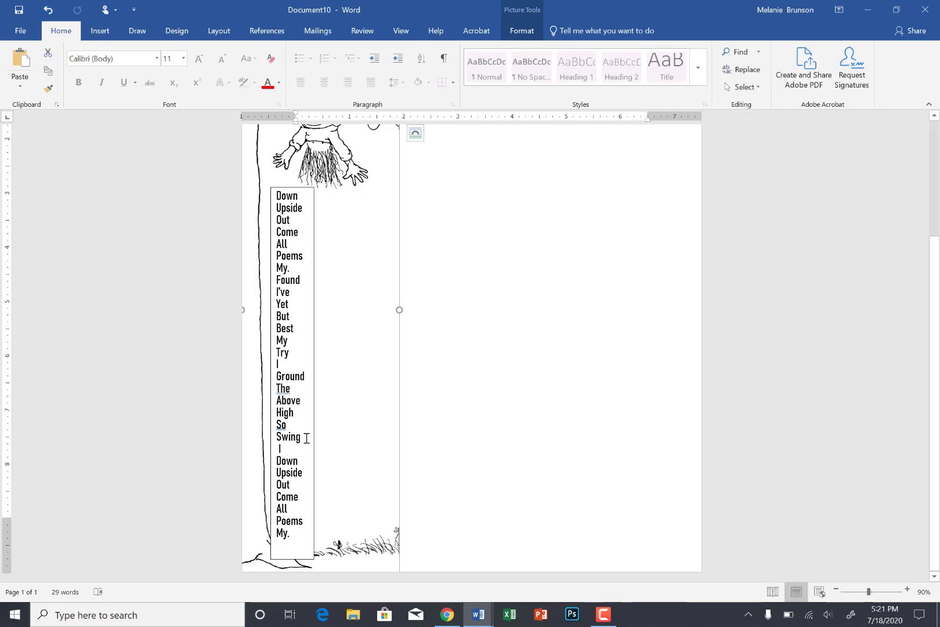
{"action": "left_click", "coordinate": [309, 442]}
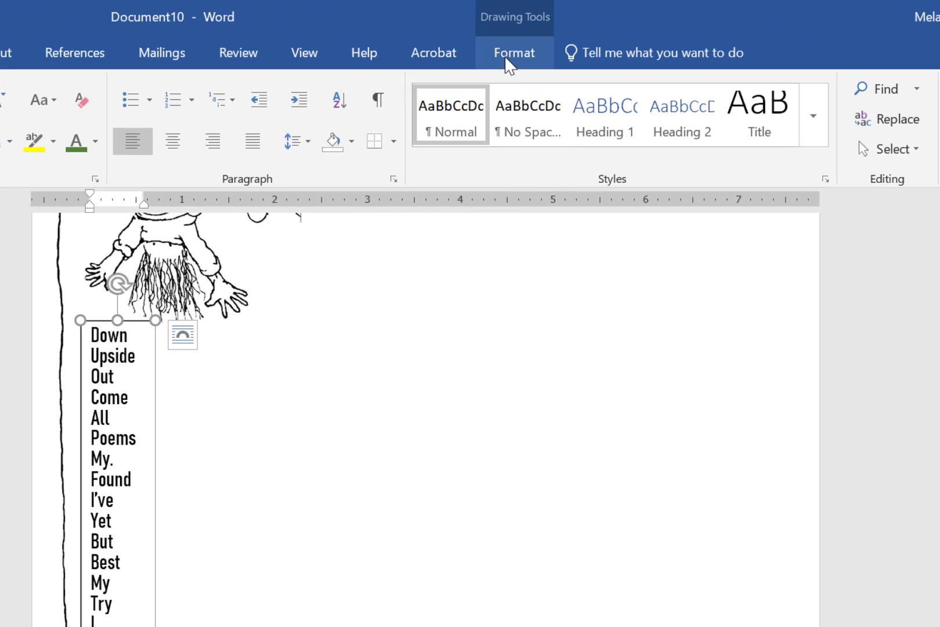
{"action": "left_click", "coordinate": [507, 61]}
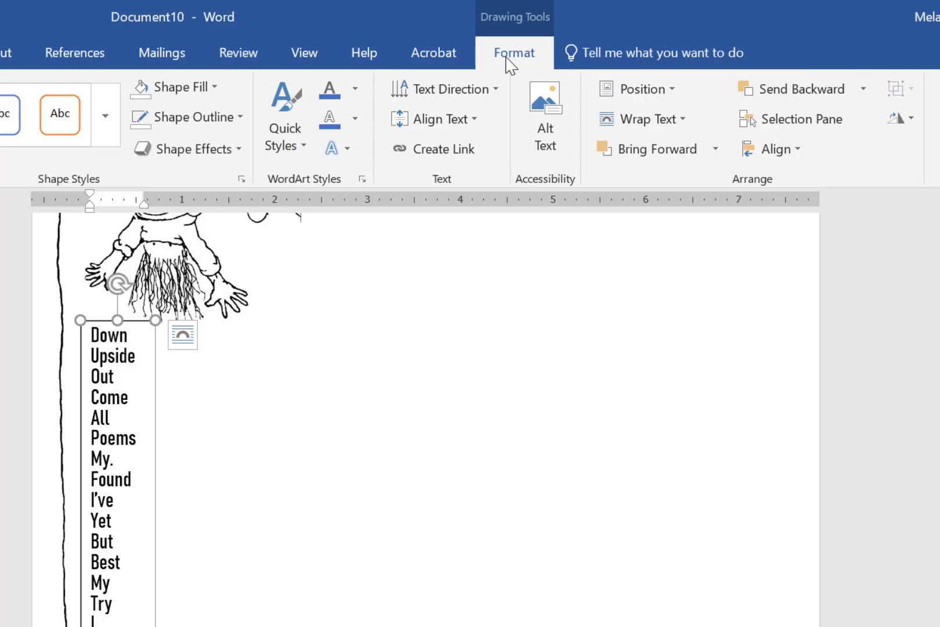
{"action": "left_click", "coordinate": [215, 88]}
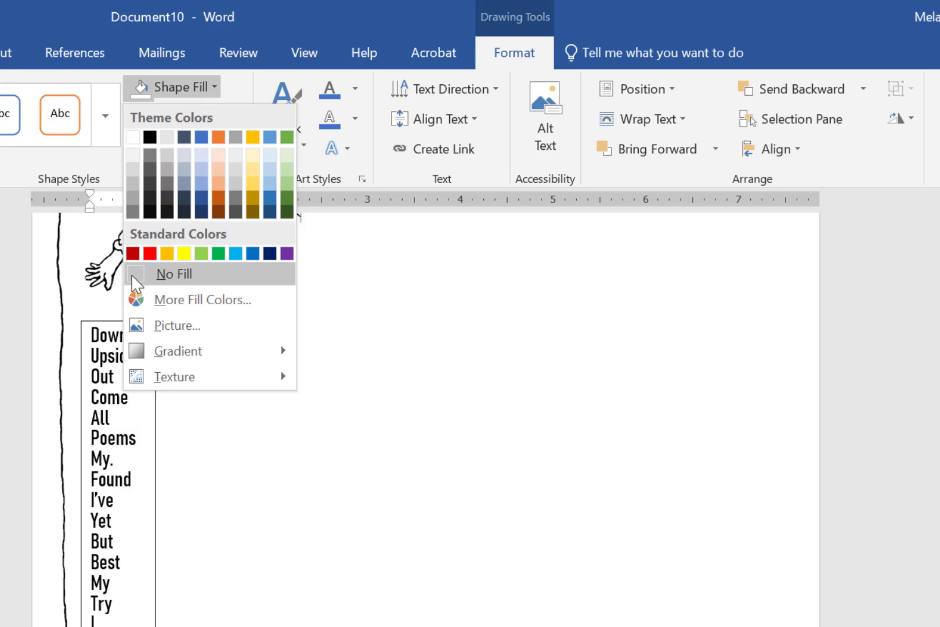
{"action": "left_click", "coordinate": [147, 273]}
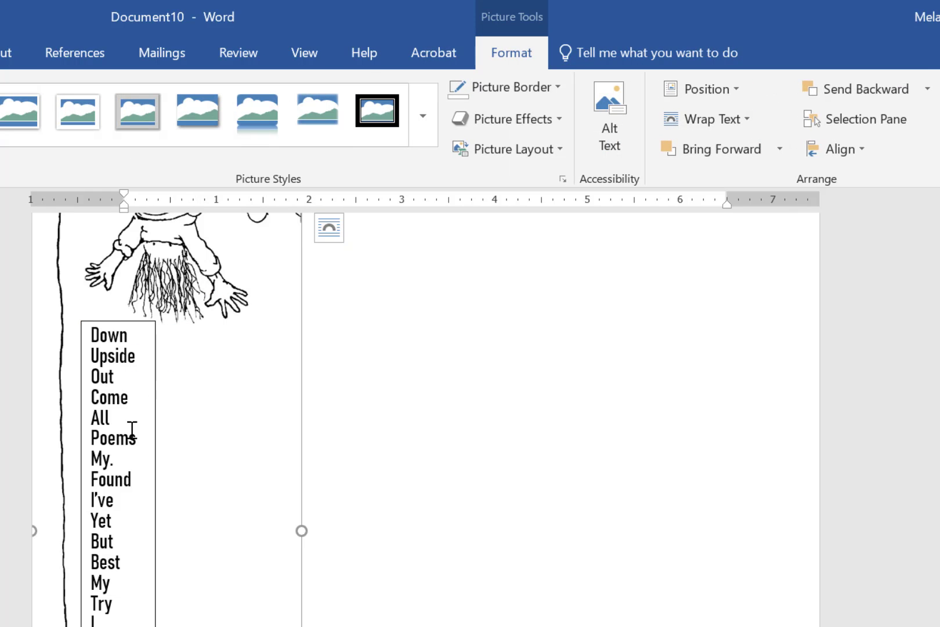
Set the poem text box's shape outline to No Outline and deselect it.
{"action": "left_click", "coordinate": [156, 429]}
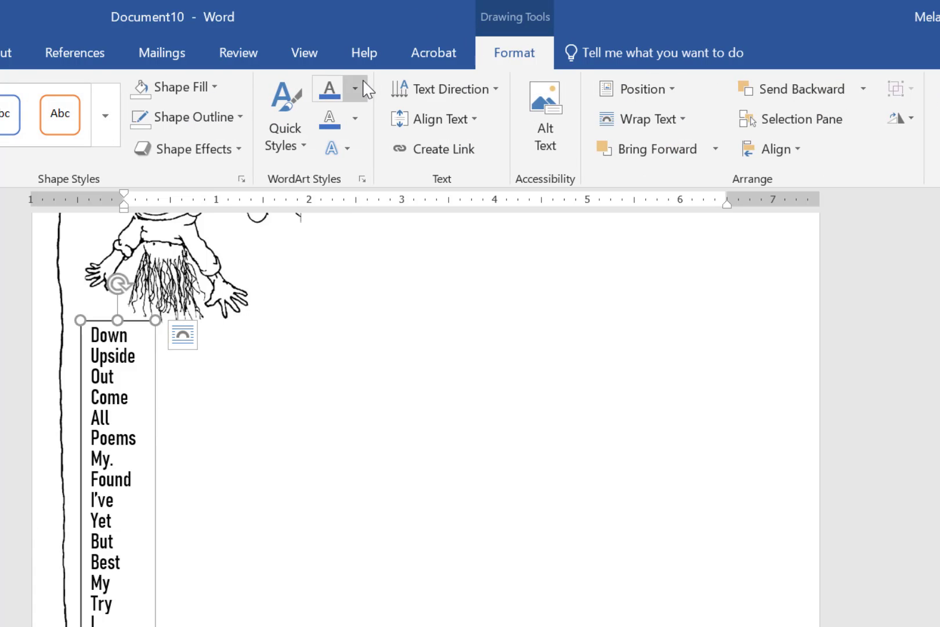
{"action": "left_click", "coordinate": [238, 118]}
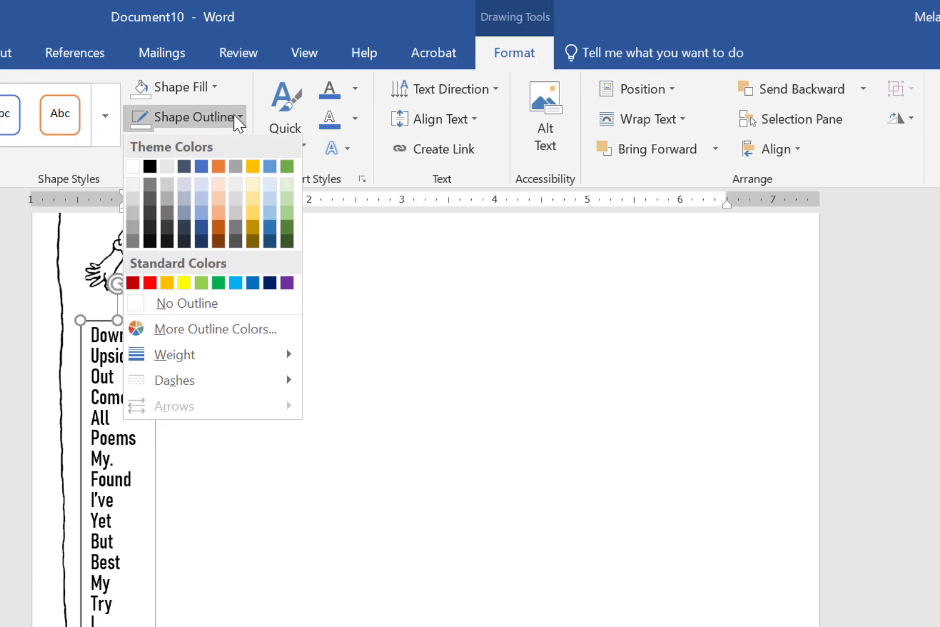
{"action": "left_click", "coordinate": [178, 304]}
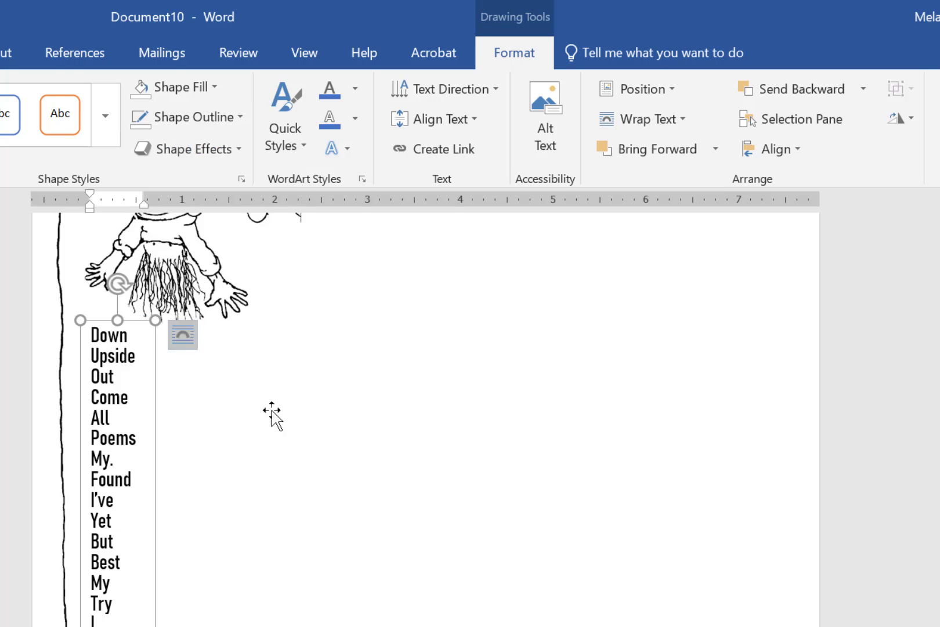
{"action": "left_click", "coordinate": [543, 519]}
{"action": "scroll", "coordinate": [544, 518], "scroll_direction": "down", "scroll_amount": 3}
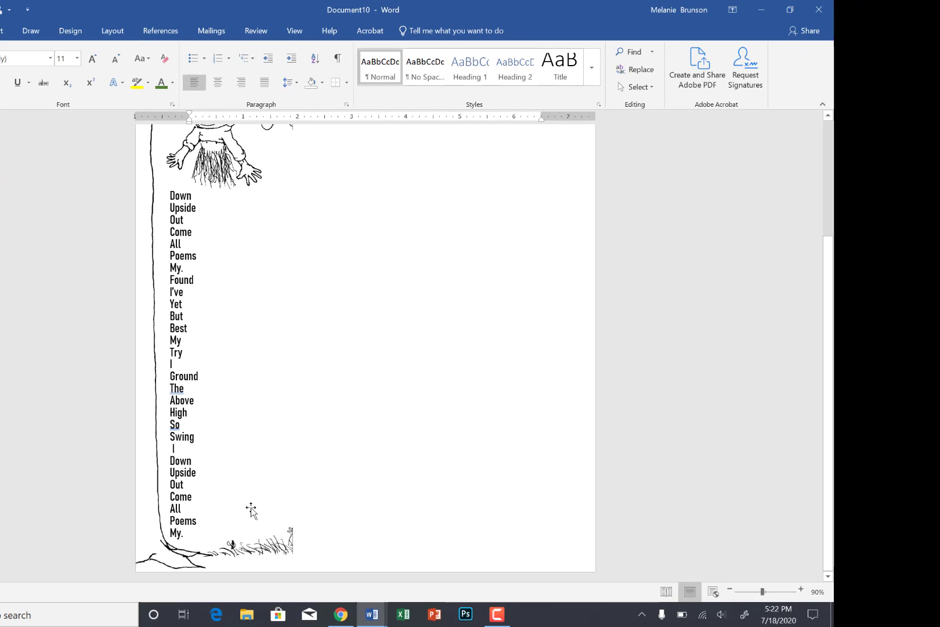
Insert a blue WordArt title reading "Oops!" over the tree branch at the start of the page.
{"action": "scroll", "coordinate": [436, 375], "scroll_direction": "up", "scroll_amount": 5}
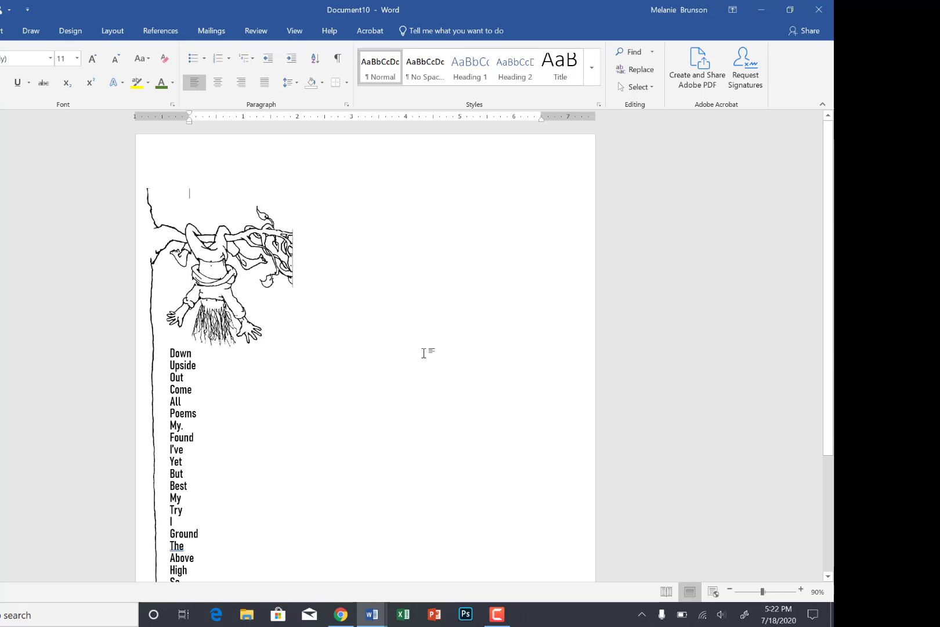
{"action": "left_click", "coordinate": [1, 31]}
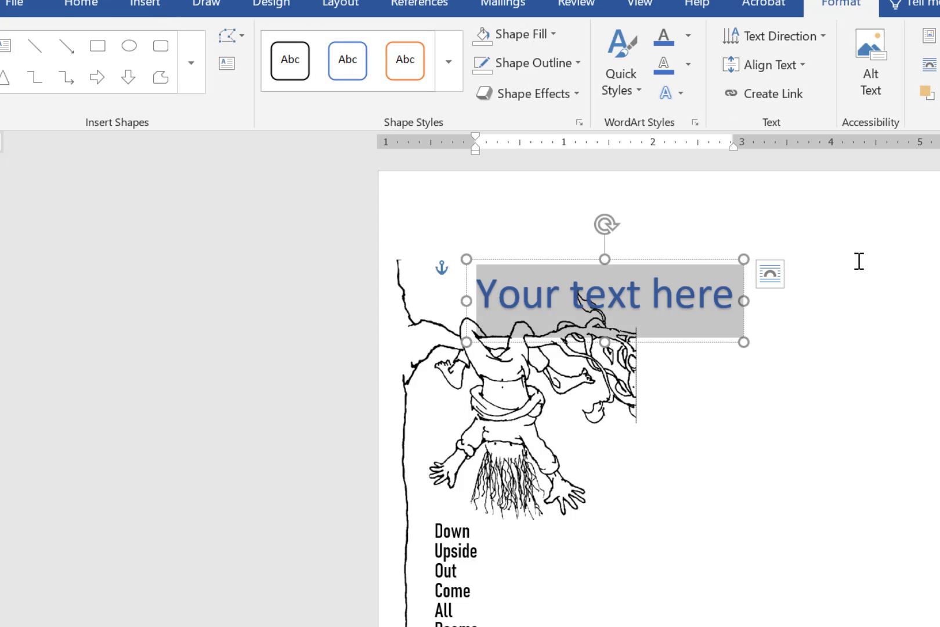
{"action": "left_click", "coordinate": [770, 278]}
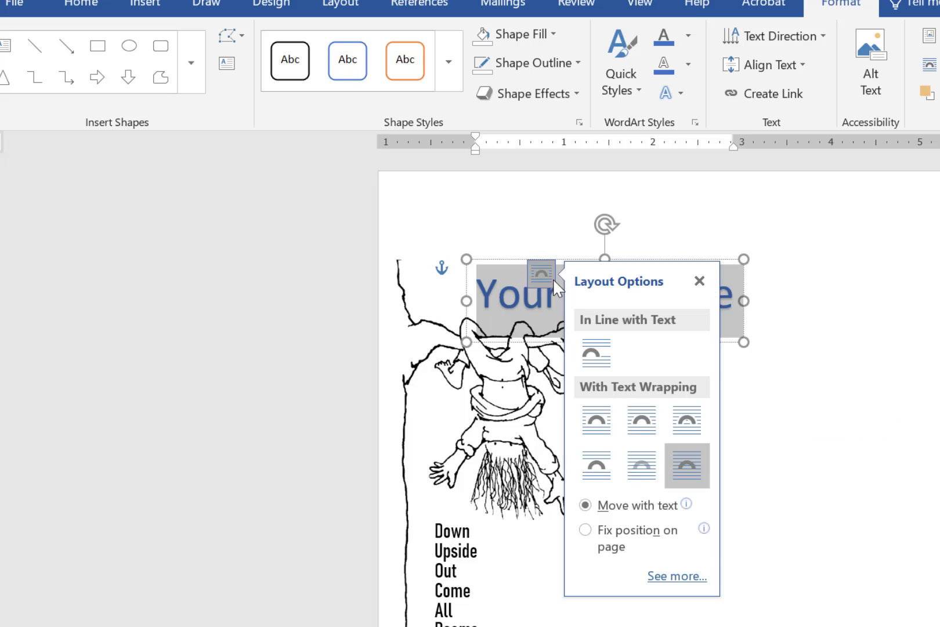
{"action": "type", "text": "Oops"}
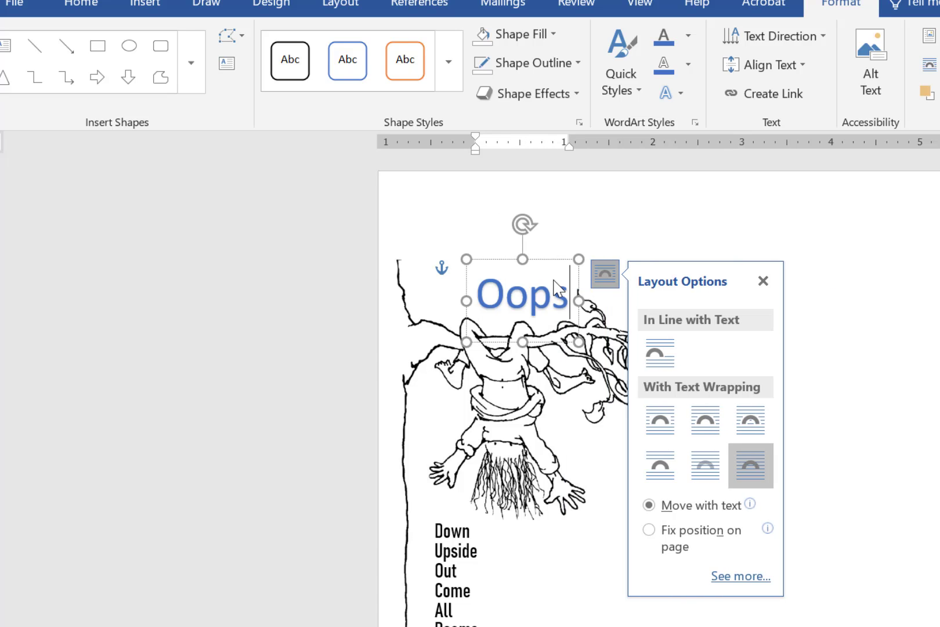
{"action": "type", "text": "!"}
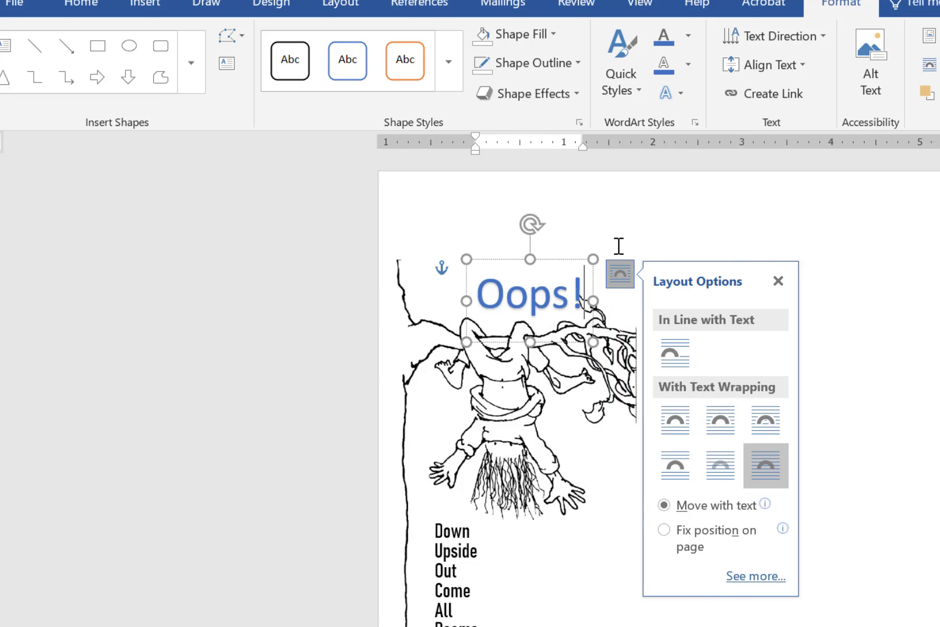
{"action": "left_click", "coordinate": [779, 283]}
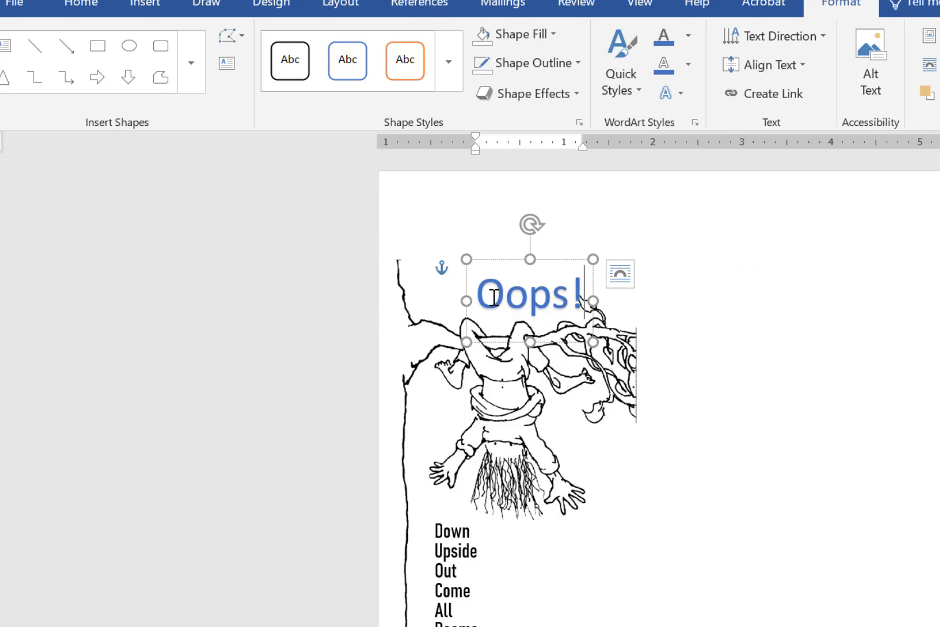
Set the "Oops!" title's font to Ink Free and move the title slightly up and left above the branch.
{"action": "left_click_drag", "start_coordinate": [478, 293], "coordinate": [604, 291]}
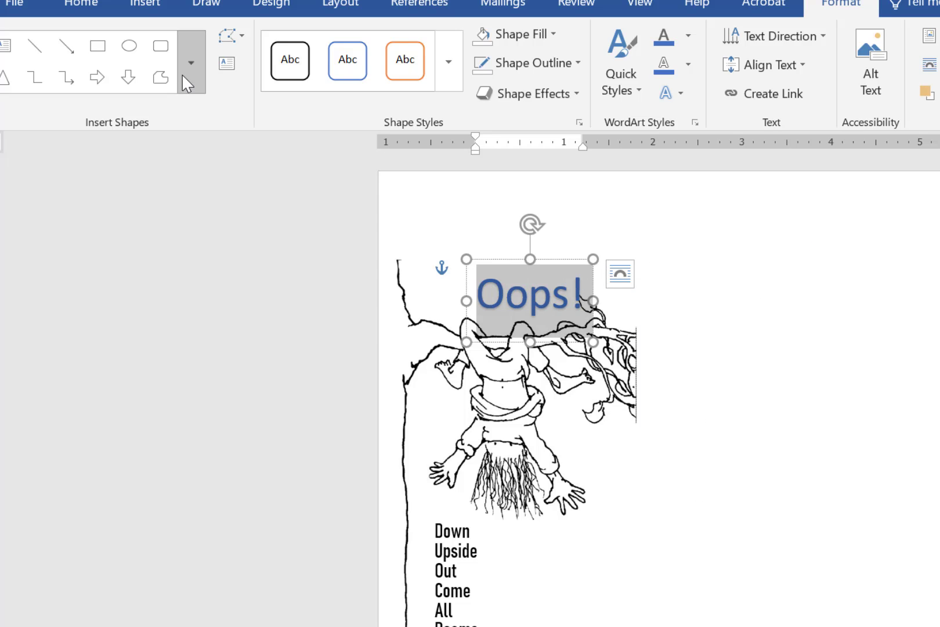
{"action": "left_click", "coordinate": [80, 5]}
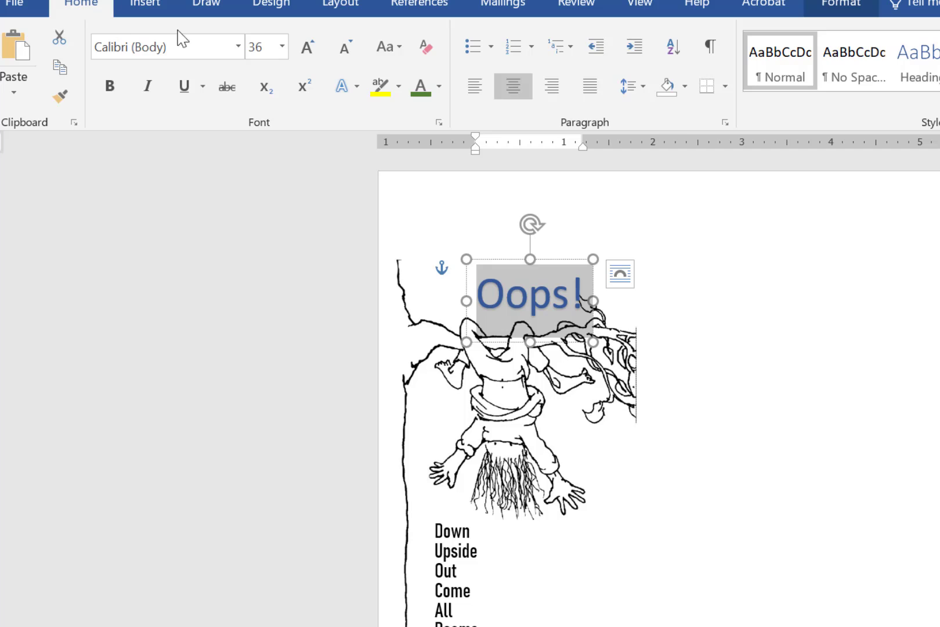
{"action": "left_click", "coordinate": [239, 48]}
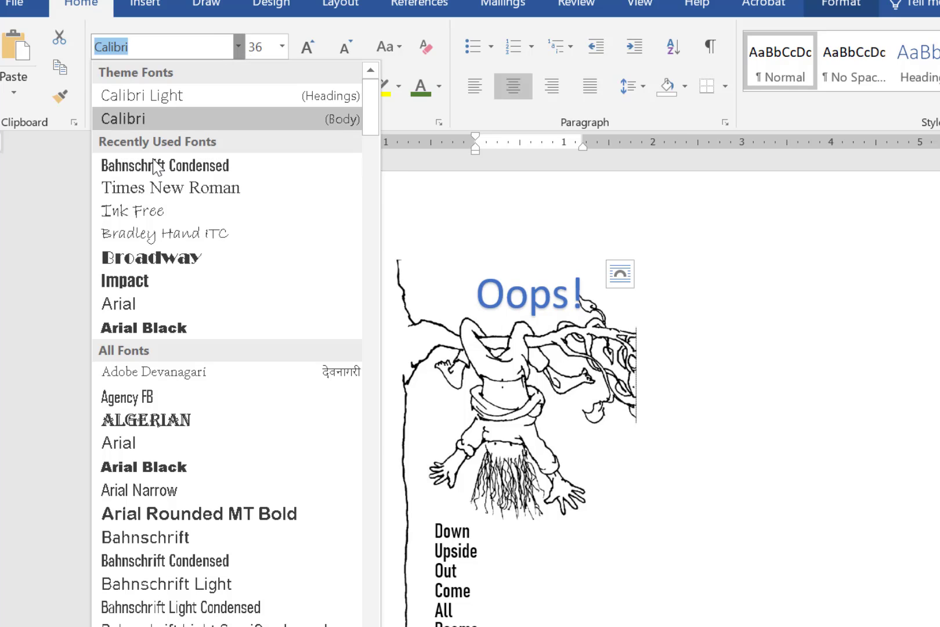
{"action": "left_click", "coordinate": [150, 211]}
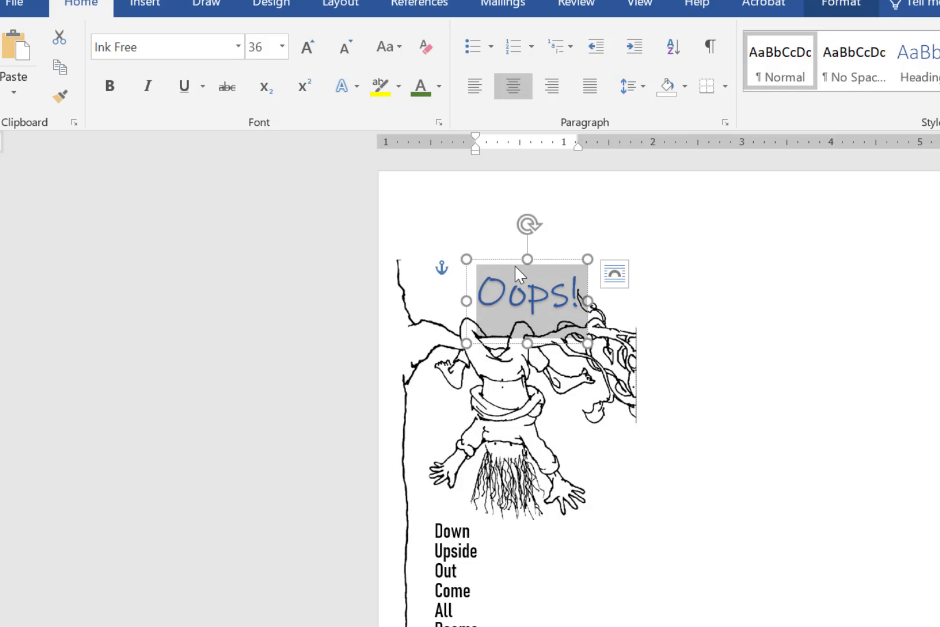
{"action": "left_click_drag", "start_coordinate": [544, 258], "coordinate": [525, 242]}
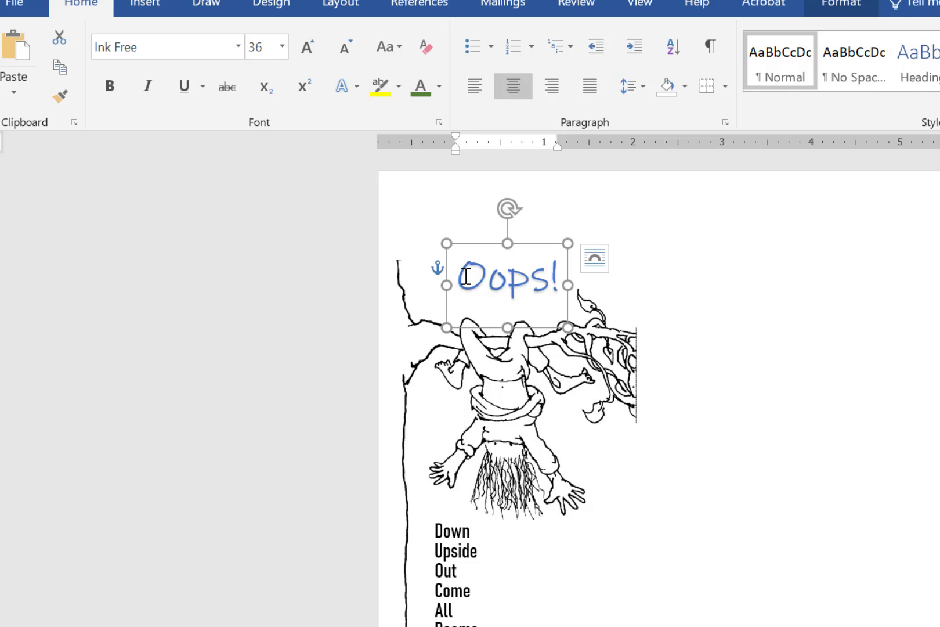
Increase the "Oops!" title's font size to 48.
{"action": "left_click_drag", "start_coordinate": [466, 276], "coordinate": [542, 278]}
{"action": "double_click", "coordinate": [509, 283]}
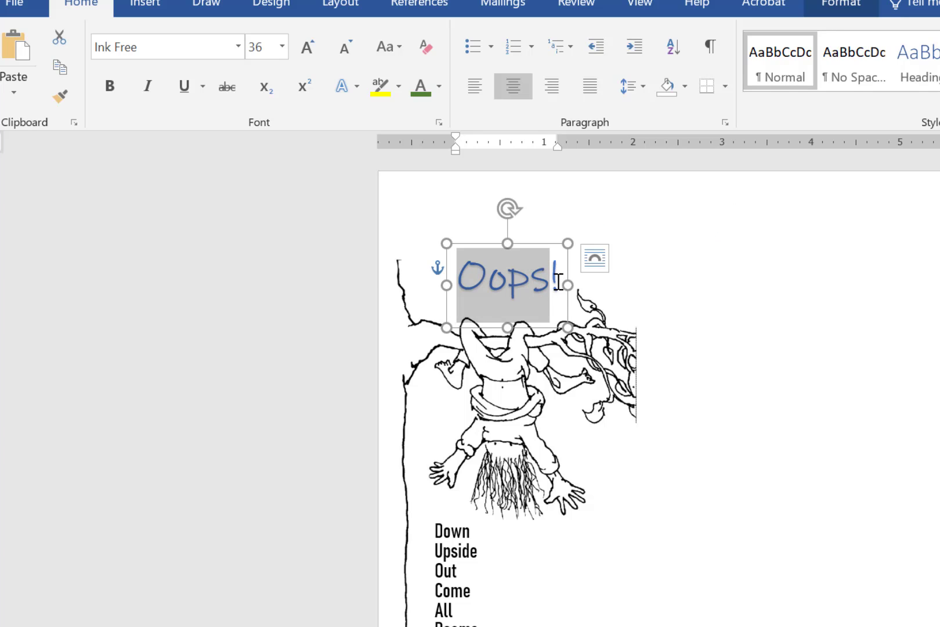
{"action": "left_click_drag", "start_coordinate": [558, 281], "coordinate": [486, 287]}
{"action": "left_click", "coordinate": [487, 287]}
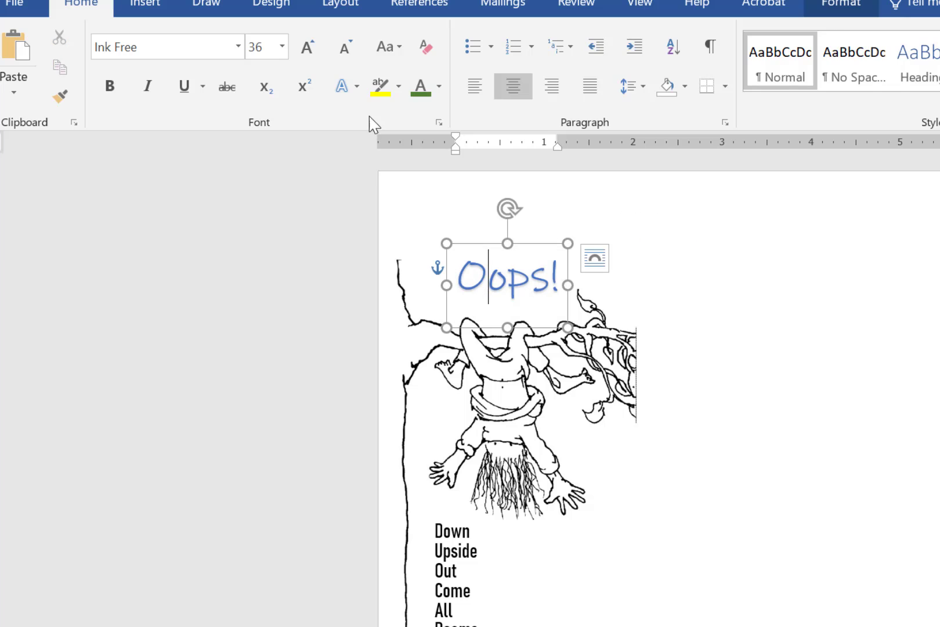
{"action": "left_click", "coordinate": [305, 49]}
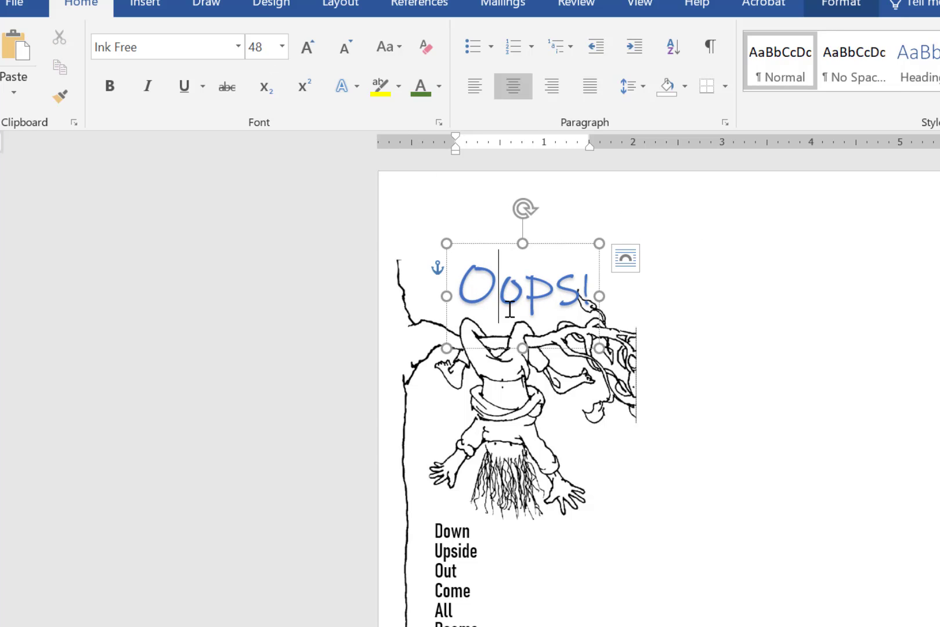
Try a larger size for the whole title text, shrink it again, and shift the title left toward the trunk.
{"action": "left_click_drag", "start_coordinate": [460, 278], "coordinate": [604, 284]}
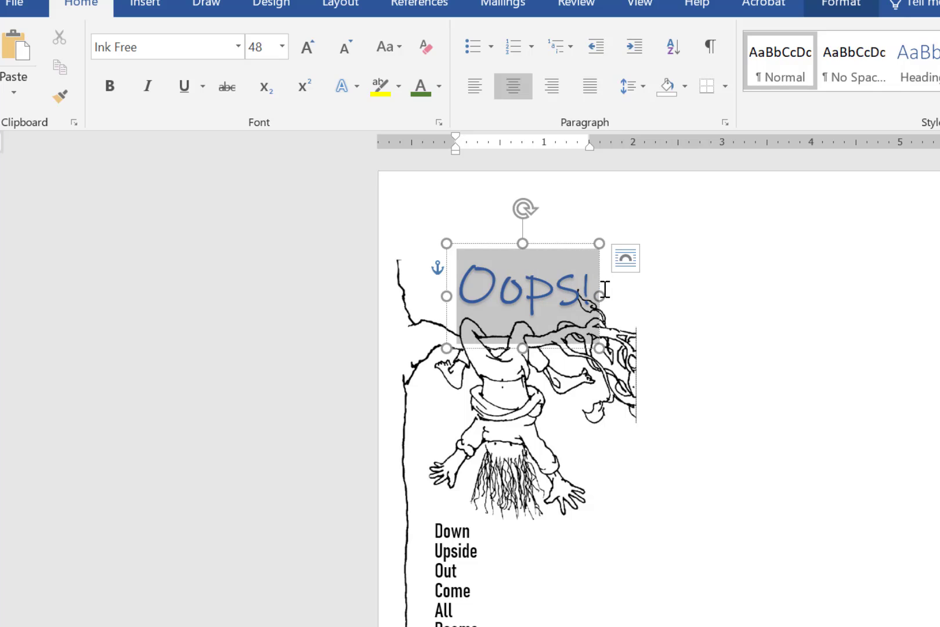
{"action": "left_click", "coordinate": [307, 45]}
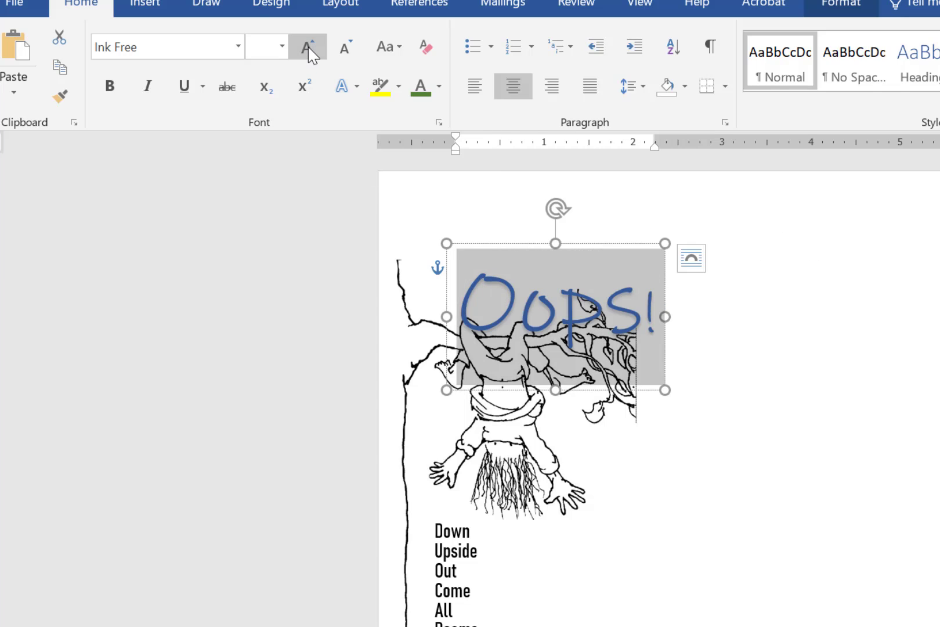
{"action": "left_click", "coordinate": [346, 50]}
{"action": "left_click_drag", "start_coordinate": [571, 245], "coordinate": [545, 245]}
Try a gold shape fill behind the "Oops!" title and return it to No Fill.
{"action": "left_click_drag", "start_coordinate": [435, 290], "coordinate": [564, 290]}
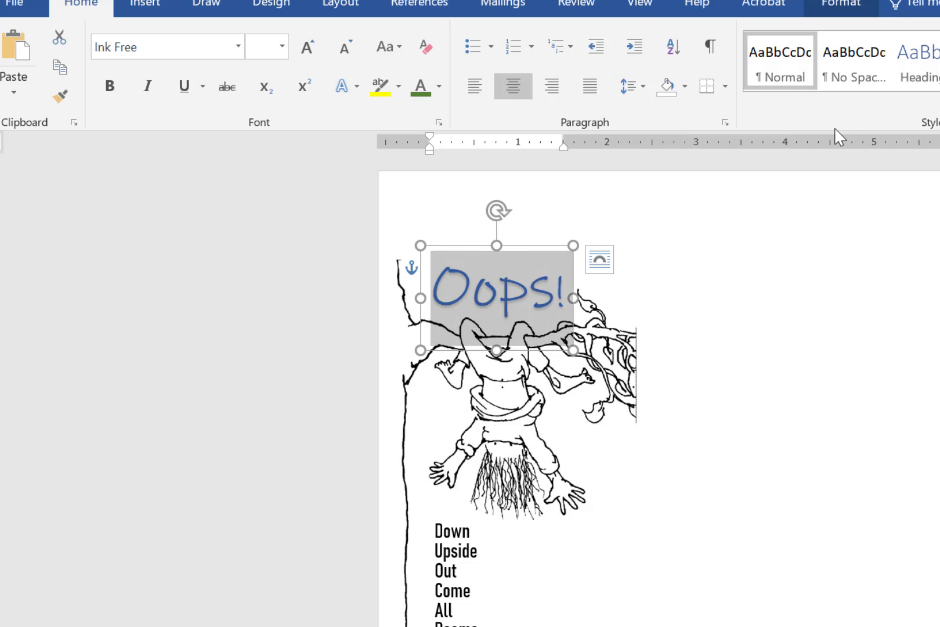
{"action": "left_click", "coordinate": [847, 6]}
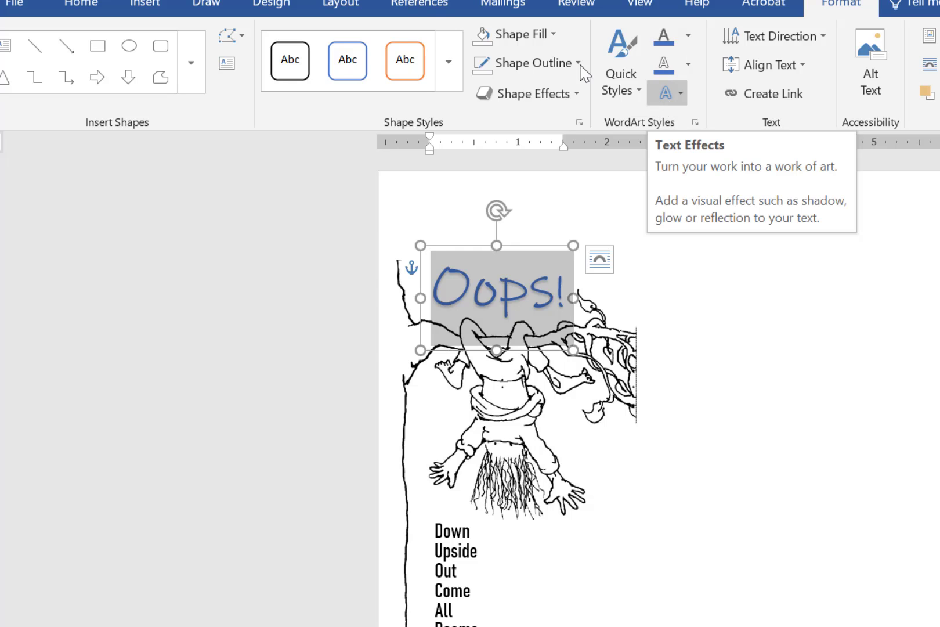
{"action": "left_click", "coordinate": [554, 35]}
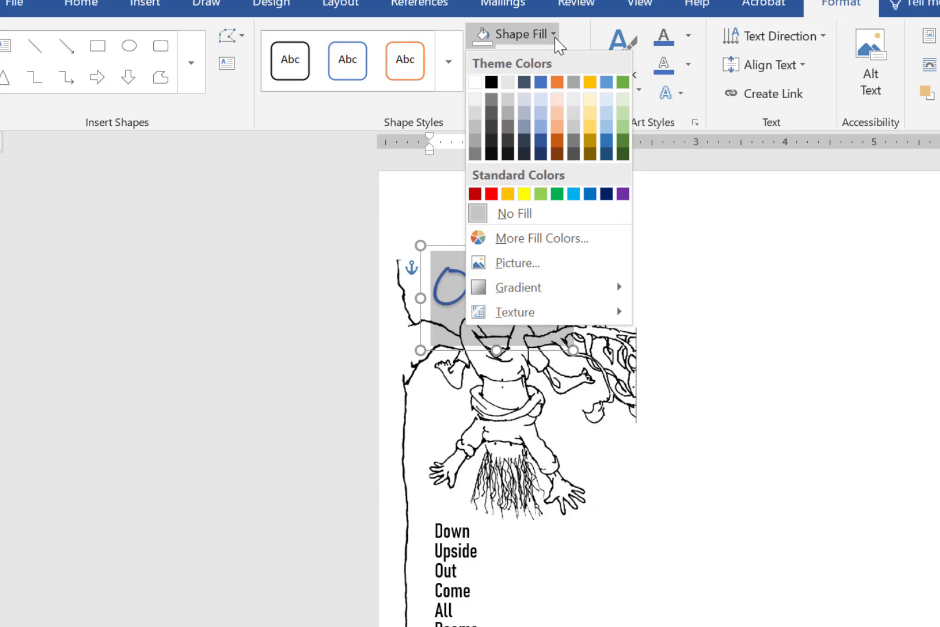
{"action": "left_click", "coordinate": [590, 86]}
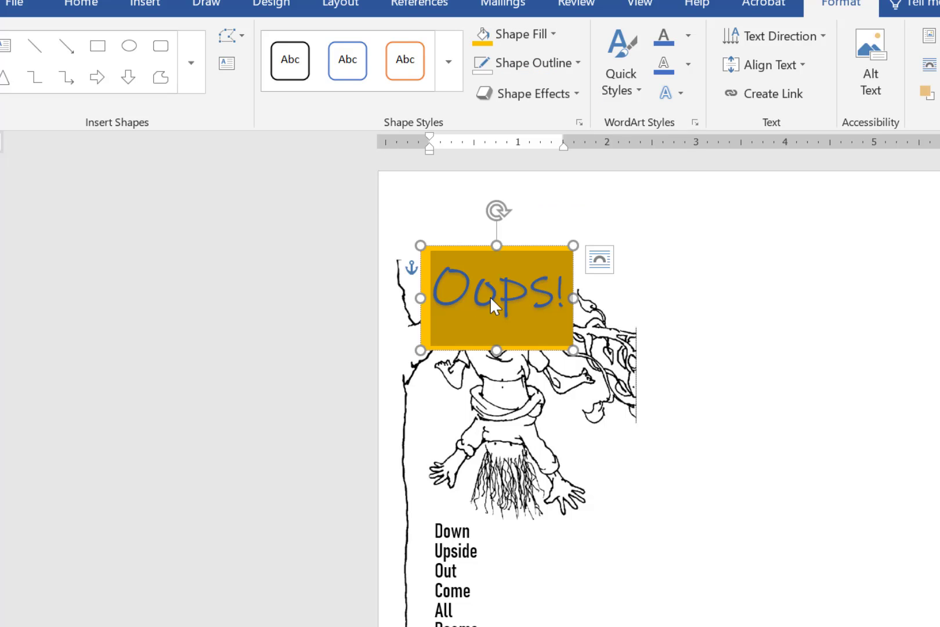
{"action": "left_click", "coordinate": [554, 36]}
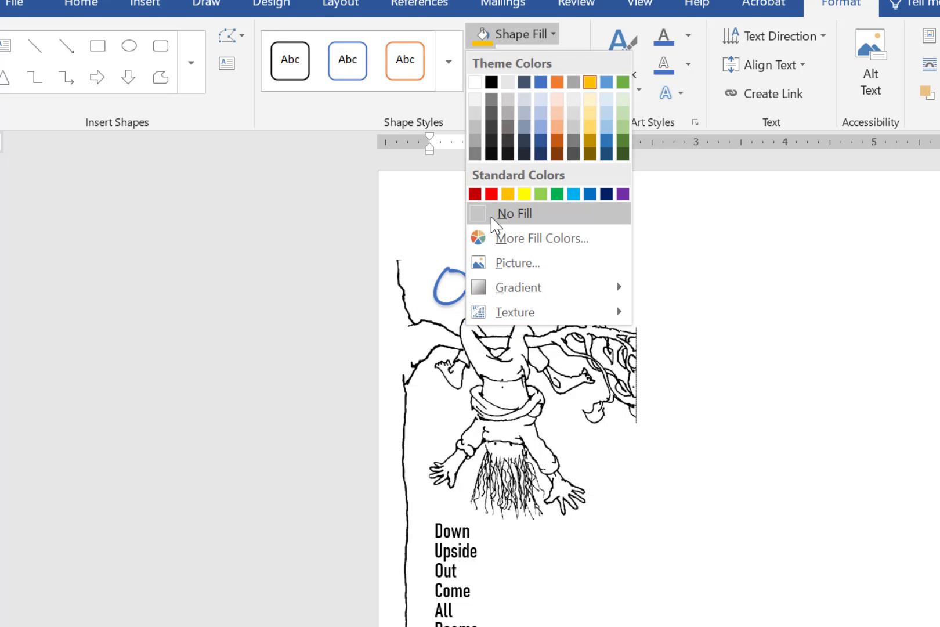
{"action": "left_click", "coordinate": [496, 213]}
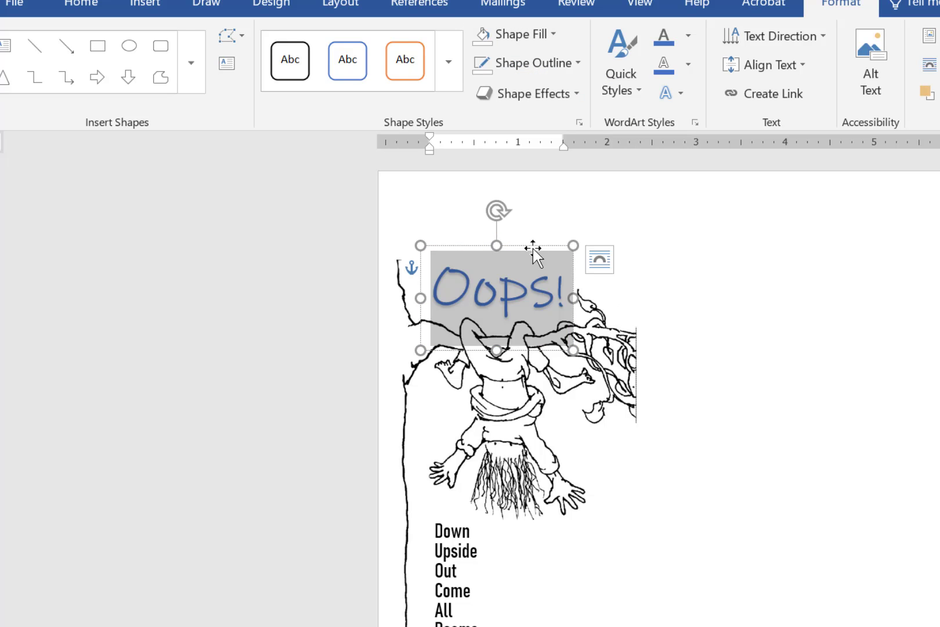
Apply an Outer shadow text effect to the "Oops!" title and deselect it.
{"action": "left_click", "coordinate": [690, 39]}
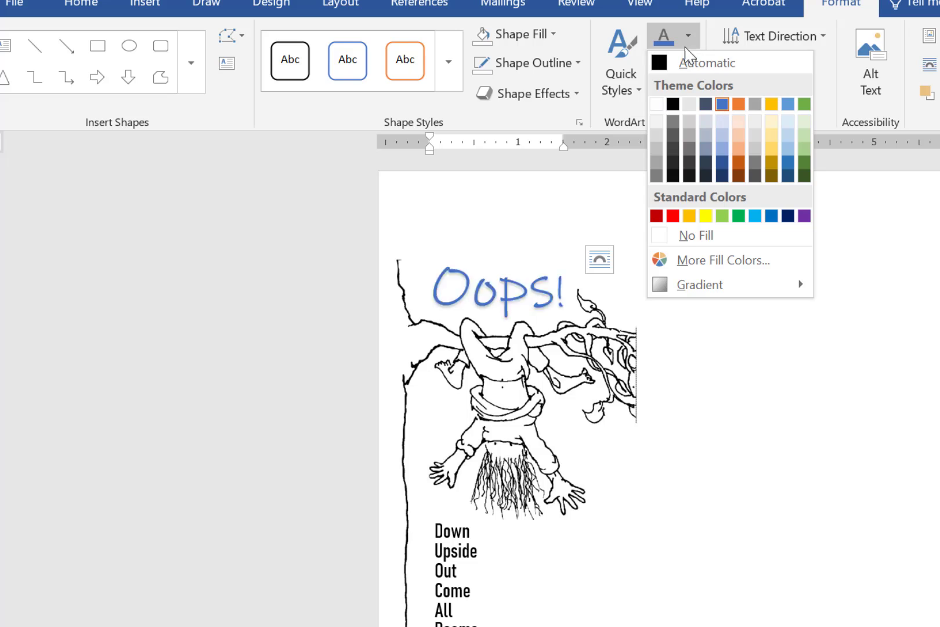
{"action": "left_click", "coordinate": [690, 40]}
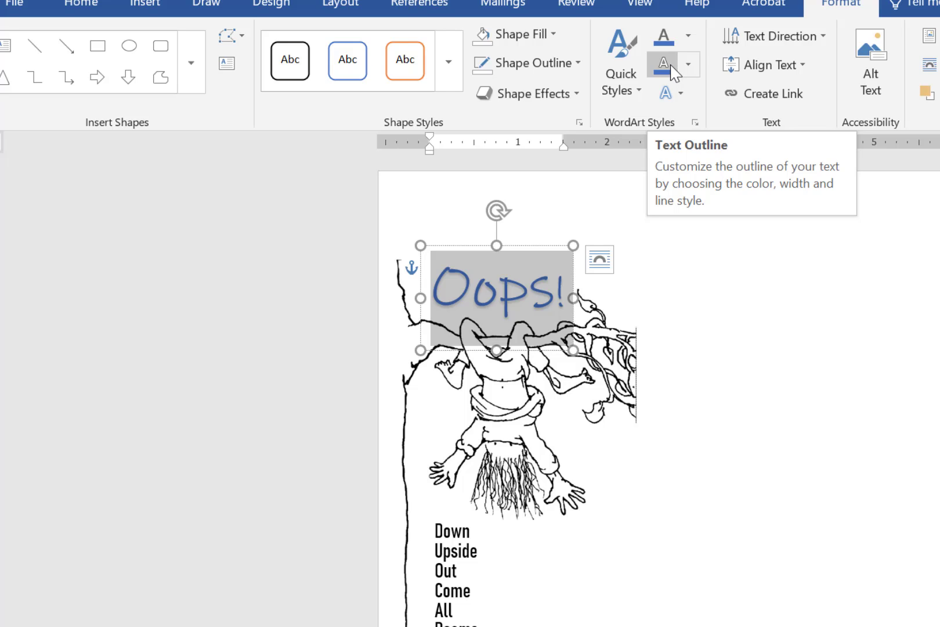
{"action": "left_click", "coordinate": [680, 96]}
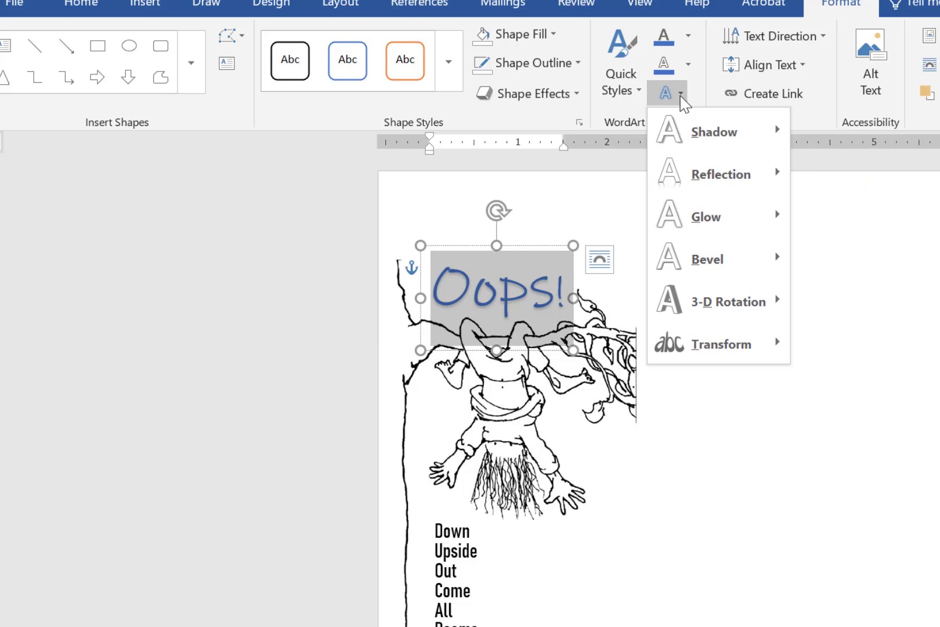
{"action": "mouse_move", "coordinate": [699, 134]}
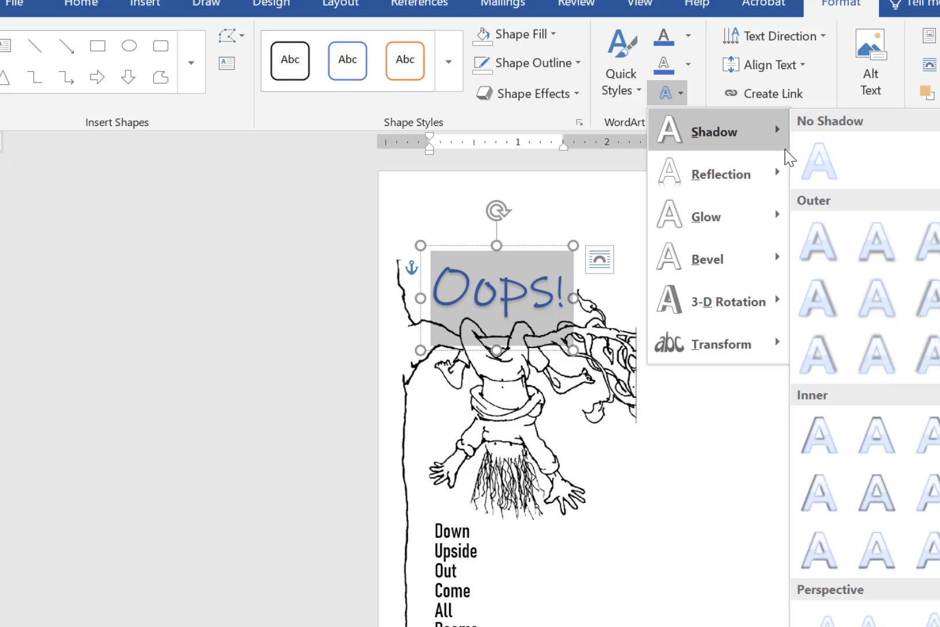
{"action": "left_click", "coordinate": [887, 250]}
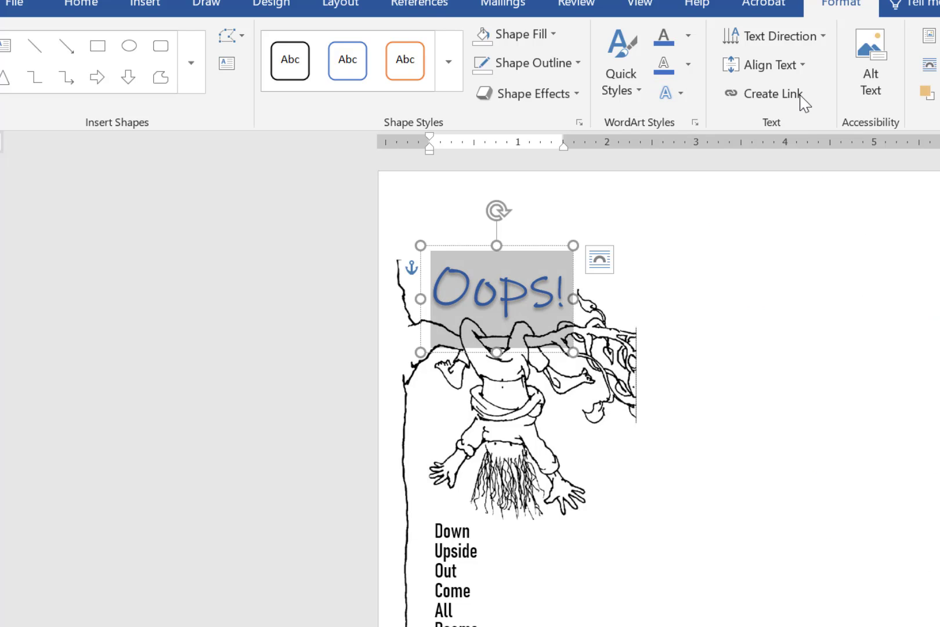
{"action": "left_click", "coordinate": [679, 93]}
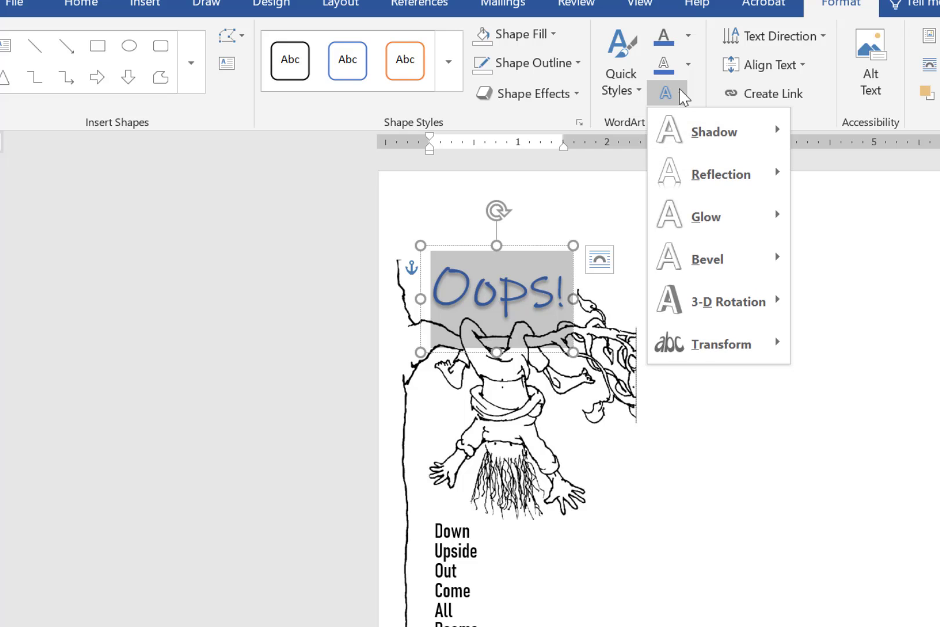
{"action": "mouse_move", "coordinate": [734, 126]}
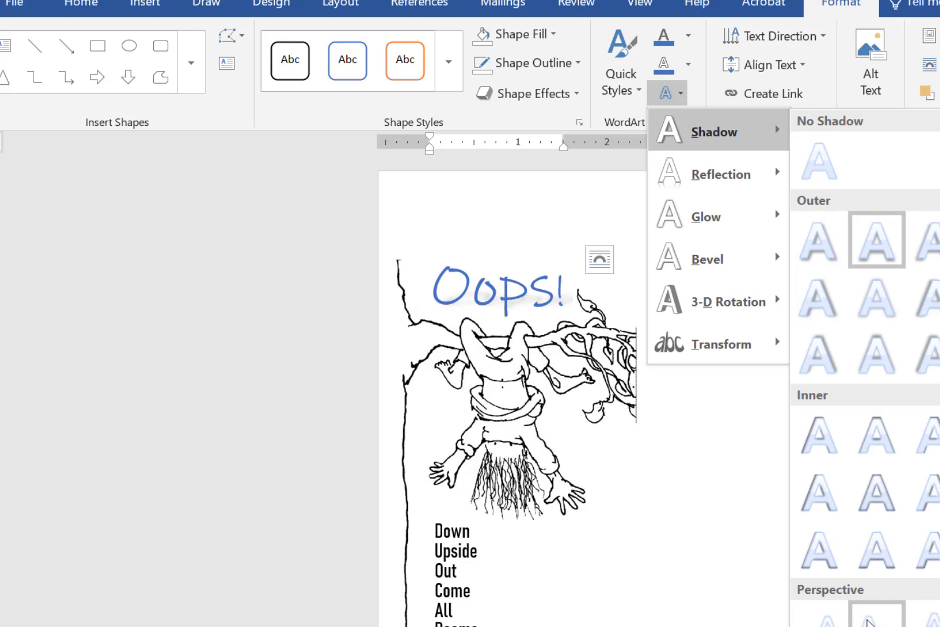
{"action": "left_click", "coordinate": [877, 240]}
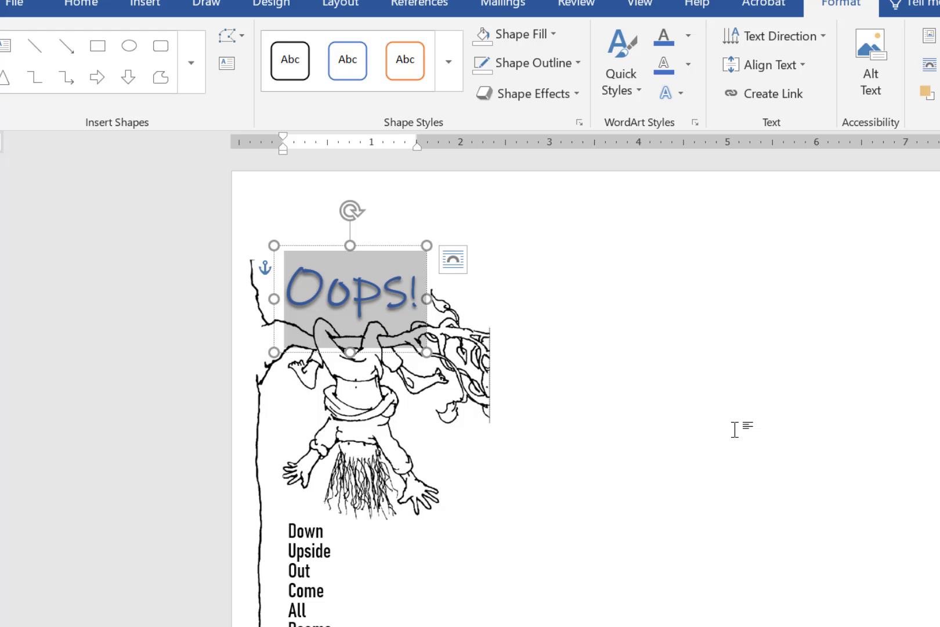
{"action": "key", "text": "Escape"}
Examine the Glow, Bevel and Transform text effects available for the "Oops!" title without applying any.
{"action": "scroll", "coordinate": [571, 516], "scroll_direction": "up", "scroll_amount": 5}
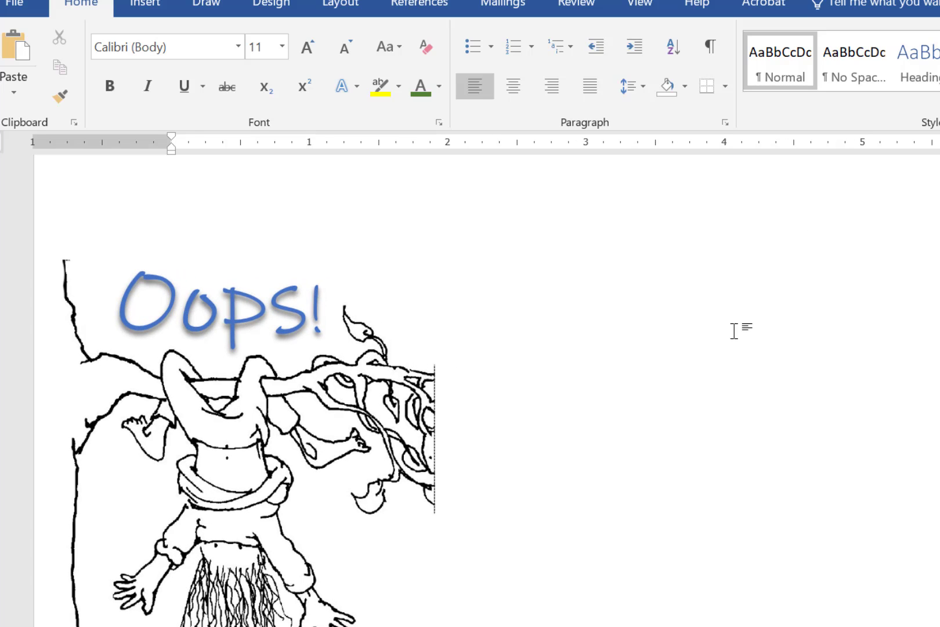
{"action": "left_click", "coordinate": [261, 314]}
{"action": "left_click_drag", "start_coordinate": [260, 313], "coordinate": [332, 315]}
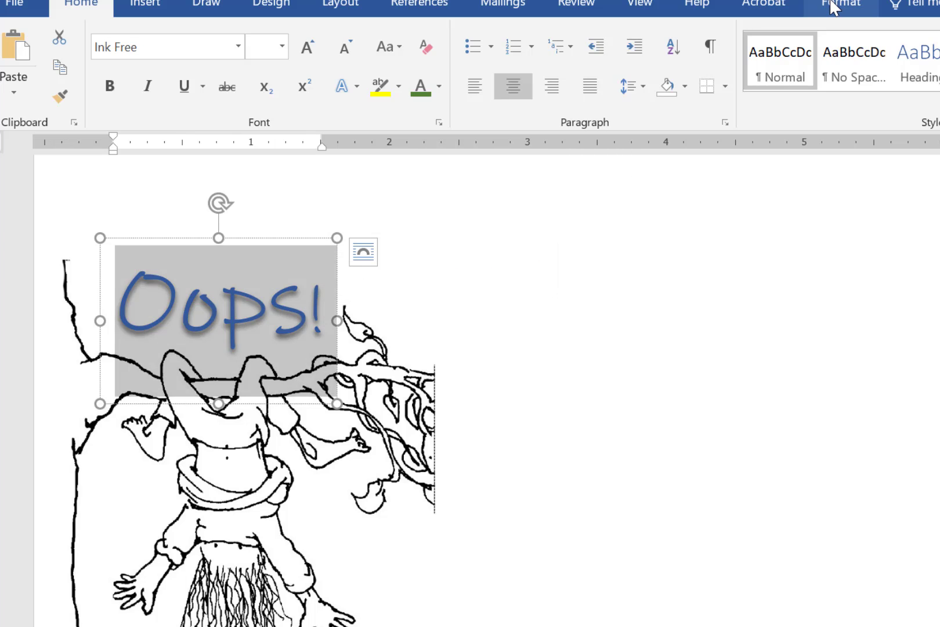
{"action": "left_click", "coordinate": [834, 7]}
{"action": "left_click", "coordinate": [681, 94]}
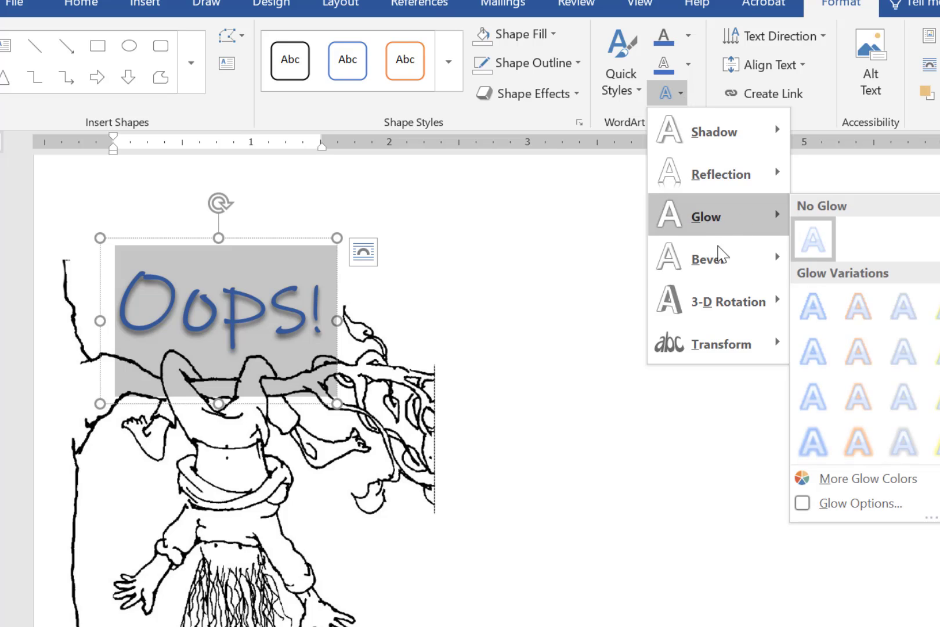
{"action": "mouse_move", "coordinate": [722, 355]}
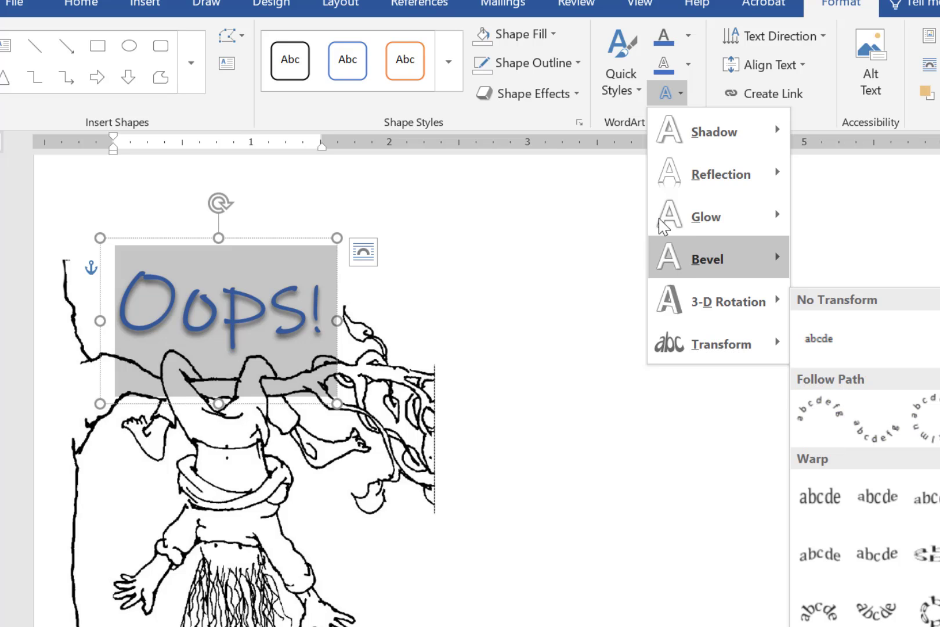
{"action": "left_click", "coordinate": [537, 226]}
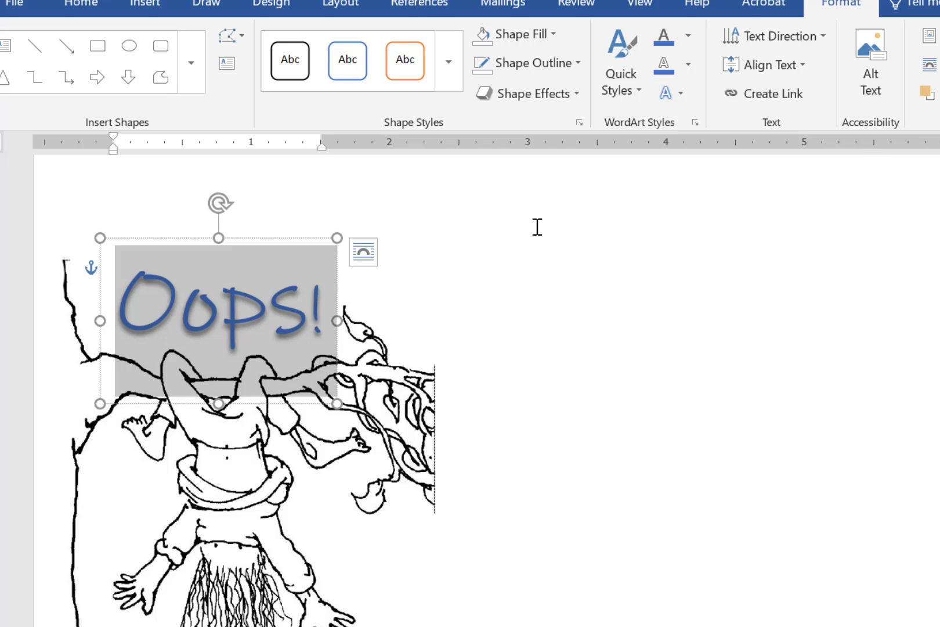
{"action": "left_click", "coordinate": [695, 294]}
Insert a second WordArt in the first-row solid blue style and place it in the blank area beside the poem.
{"action": "scroll", "coordinate": [629, 325], "scroll_direction": "down", "scroll_amount": 2}
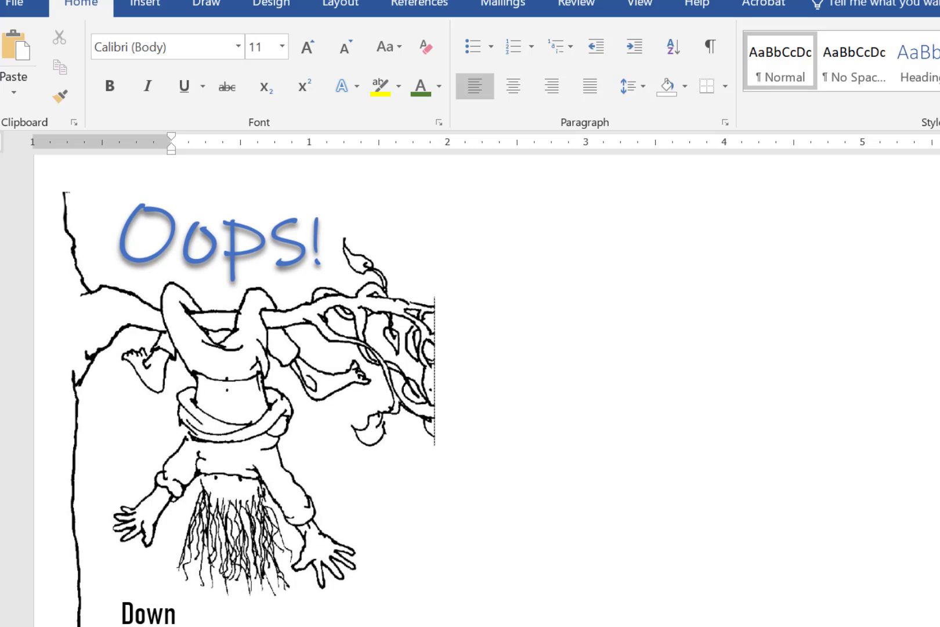
{"action": "left_click", "coordinate": [837, 590]}
{"action": "left_click", "coordinate": [837, 590]}
{"action": "left_click", "coordinate": [836, 590]}
{"action": "left_click", "coordinate": [837, 590]}
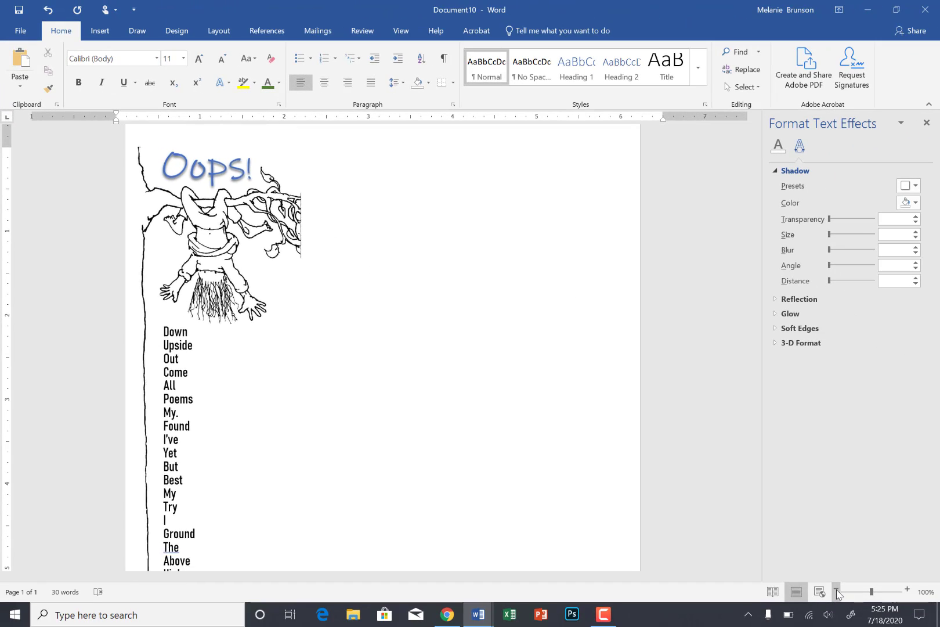
{"action": "left_click", "coordinate": [837, 590]}
{"action": "left_click", "coordinate": [837, 590]}
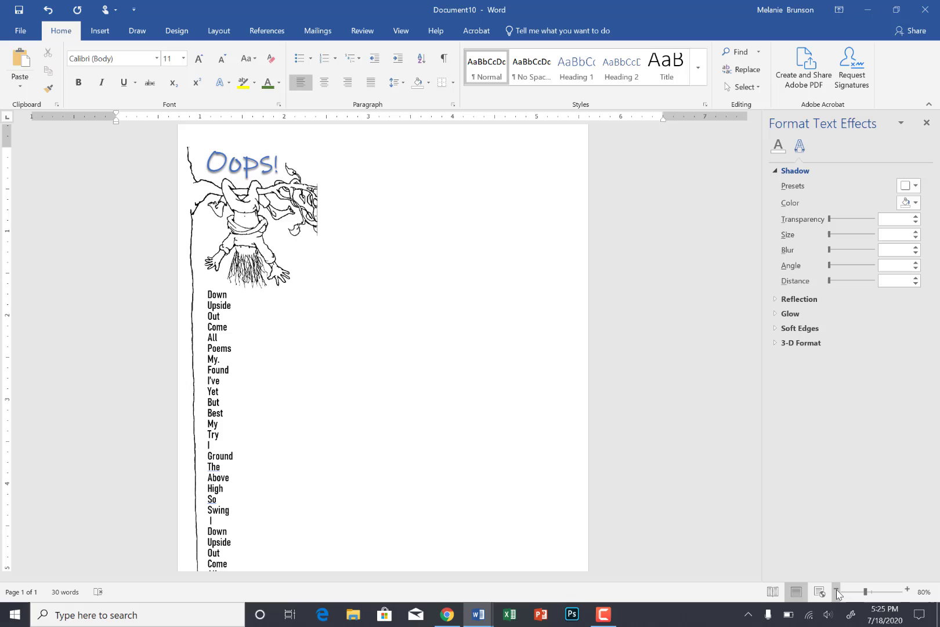
{"action": "left_click", "coordinate": [103, 31]}
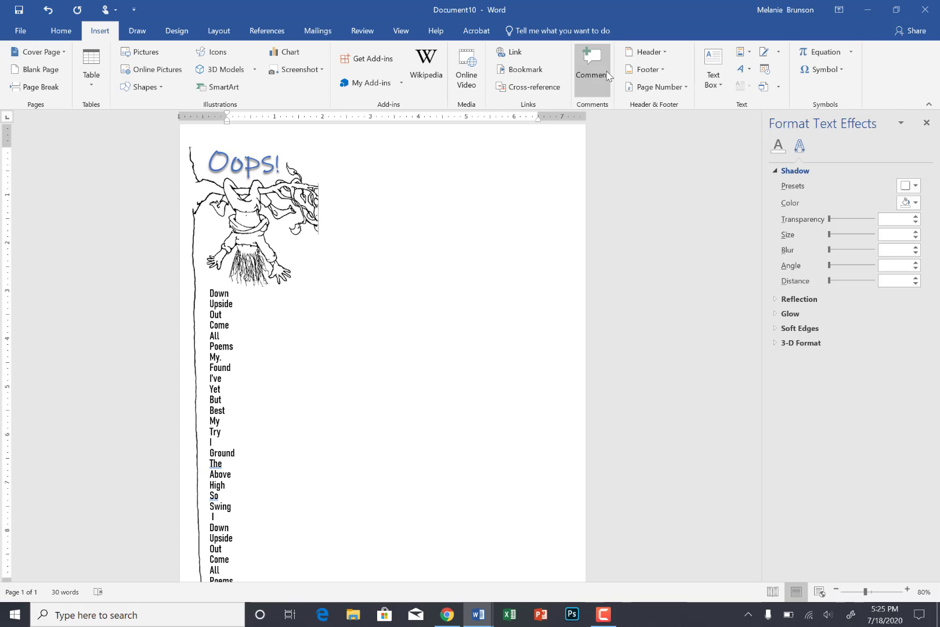
{"action": "left_click", "coordinate": [748, 70]}
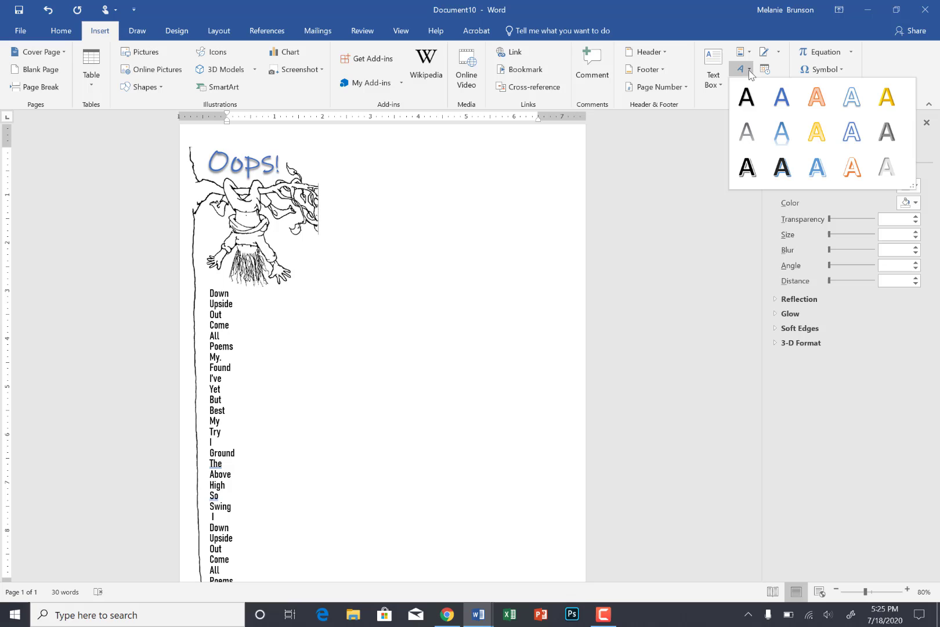
{"action": "left_click", "coordinate": [779, 98]}
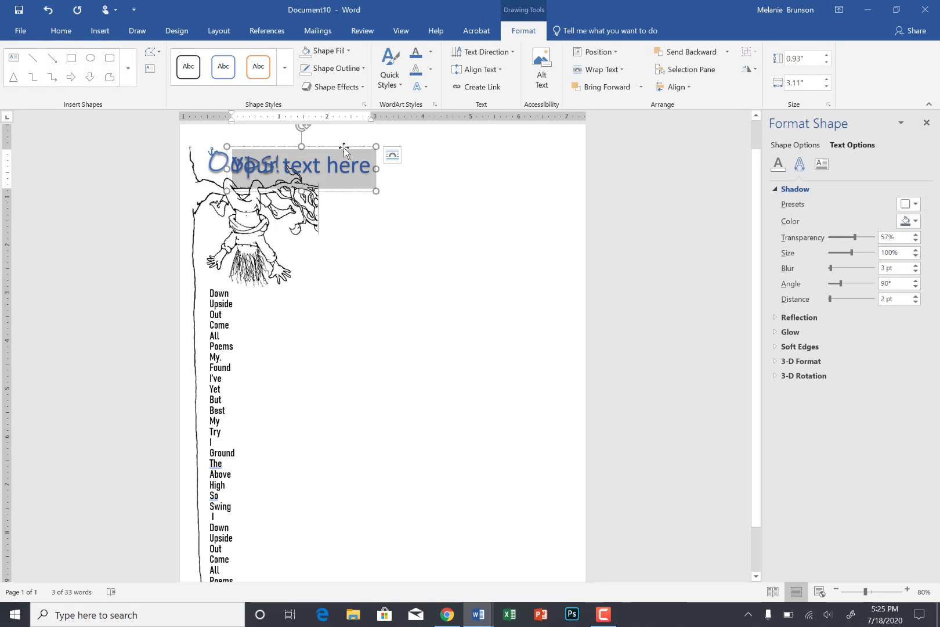
{"action": "left_click_drag", "start_coordinate": [345, 148], "coordinate": [407, 364]}
Replace the new WordArt's placeholder text with "By Shel Silverstein".
{"action": "left_click", "coordinate": [278, 353]}
{"action": "key", "text": "ctrl+z"}
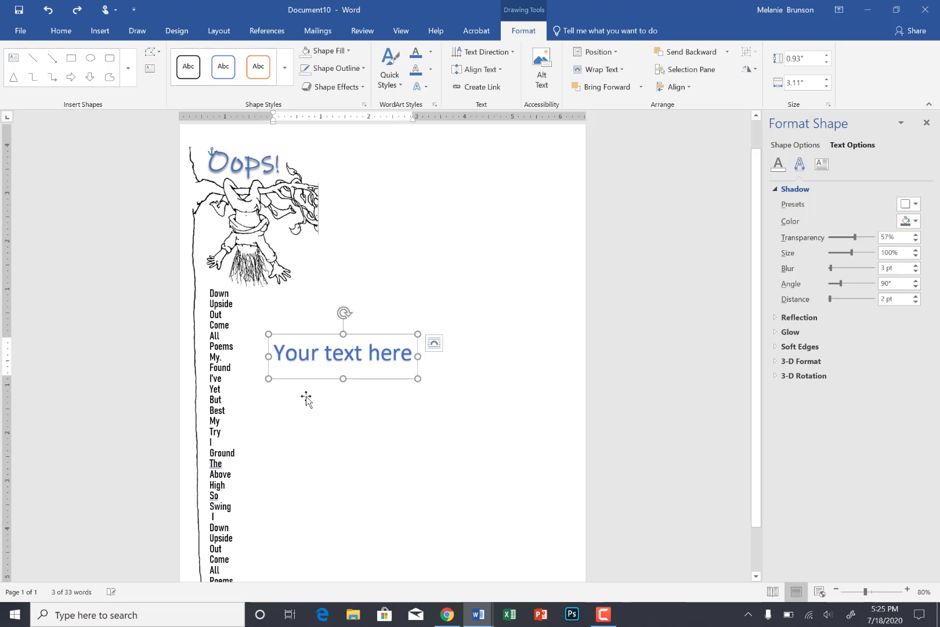
{"action": "left_click_drag", "start_coordinate": [279, 353], "coordinate": [412, 357]}
{"action": "type", "text": "By"}
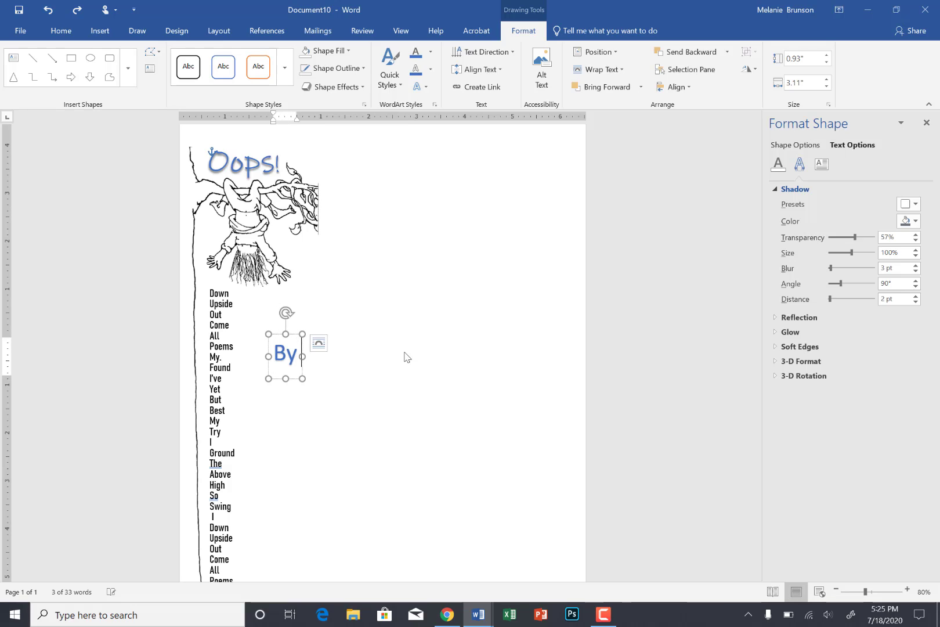
{"action": "type", "text": " Shel Silverstein"}
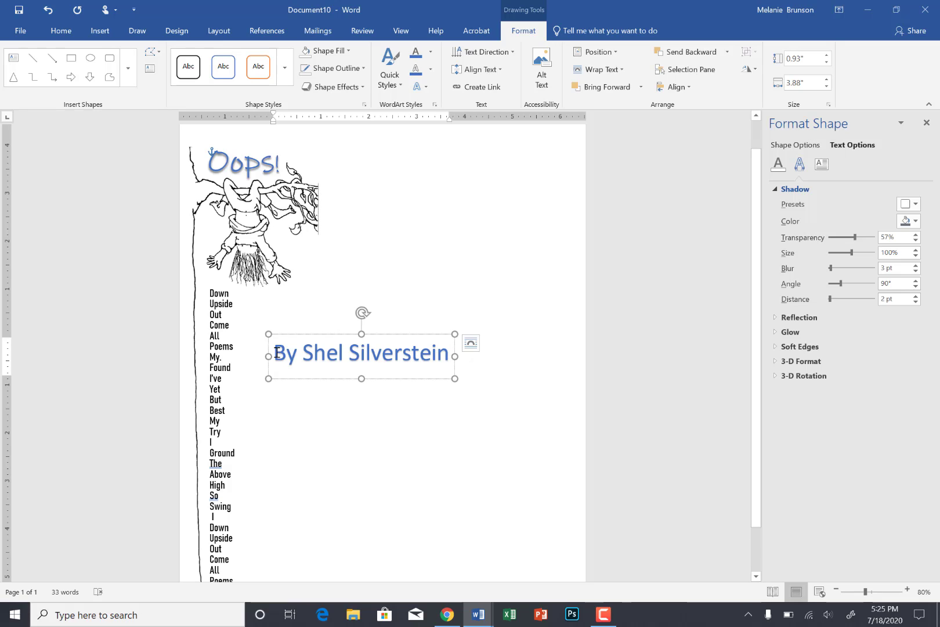
Try to copy the "Oops!" title's formatting onto the author line with Format Painter, and undo the accidental word move.
{"action": "left_click_drag", "start_coordinate": [276, 352], "coordinate": [403, 342]}
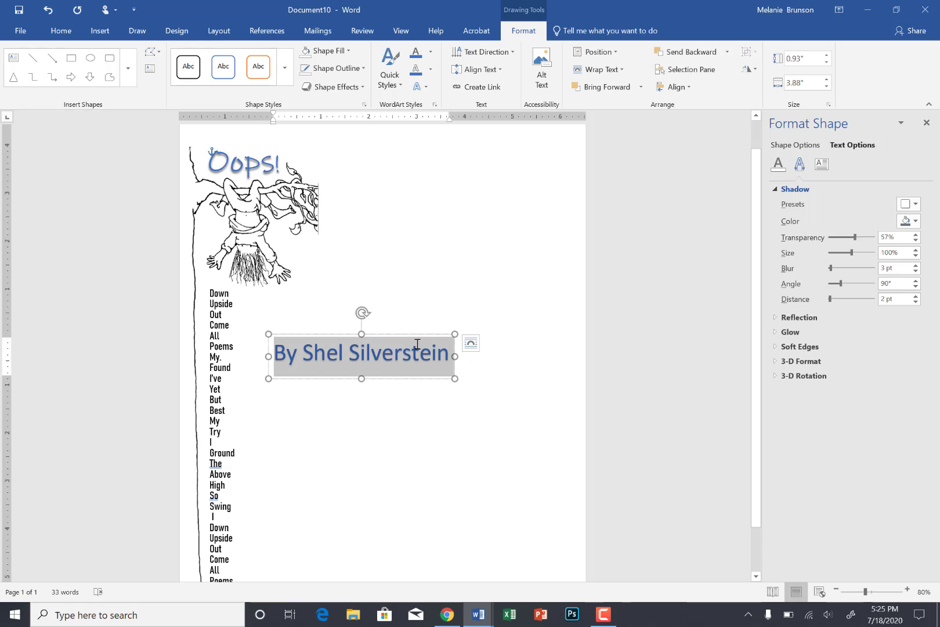
{"action": "left_click", "coordinate": [402, 353]}
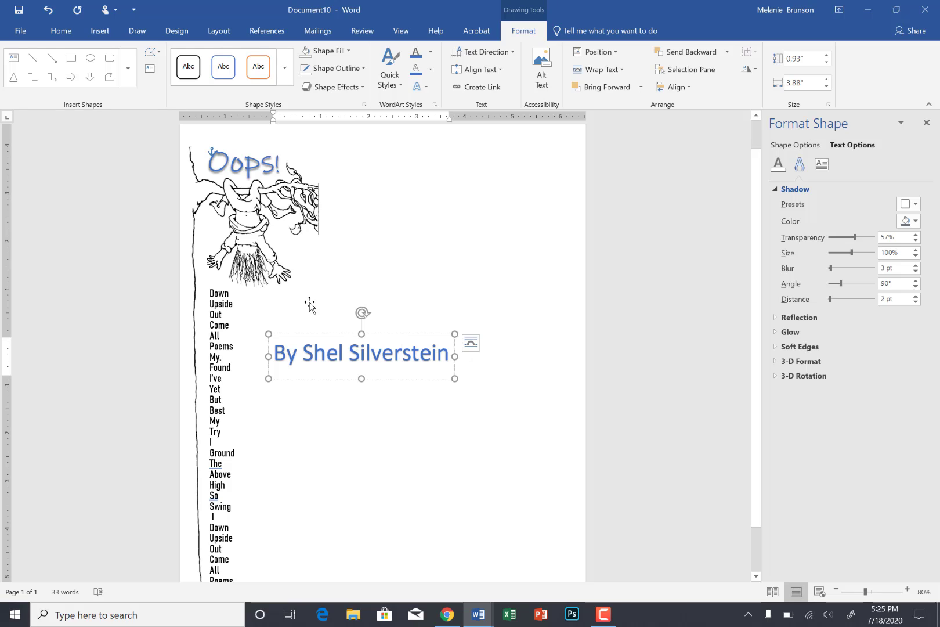
{"action": "left_click", "coordinate": [242, 165]}
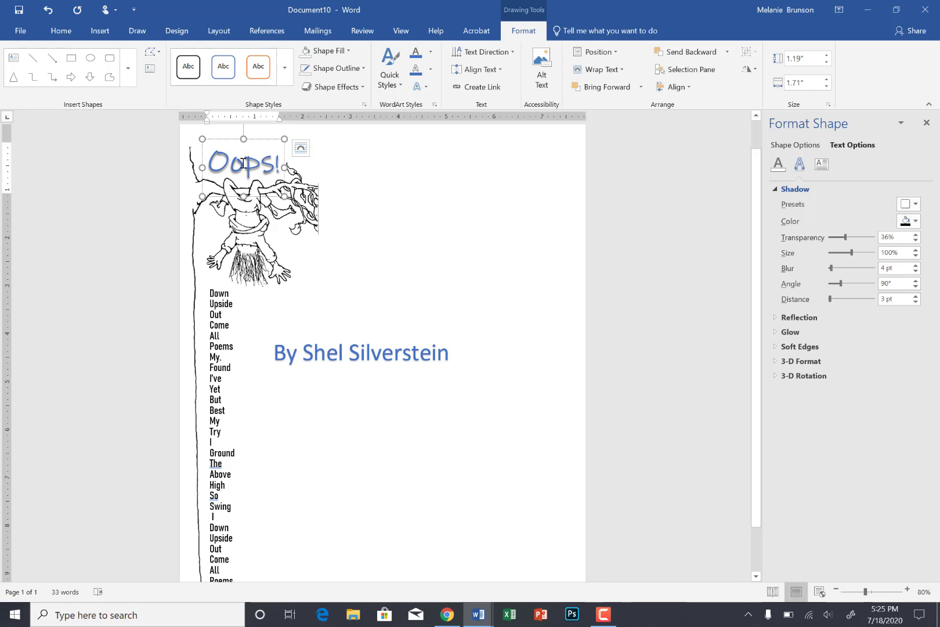
{"action": "left_click", "coordinate": [61, 31]}
{"action": "left_click", "coordinate": [50, 90]}
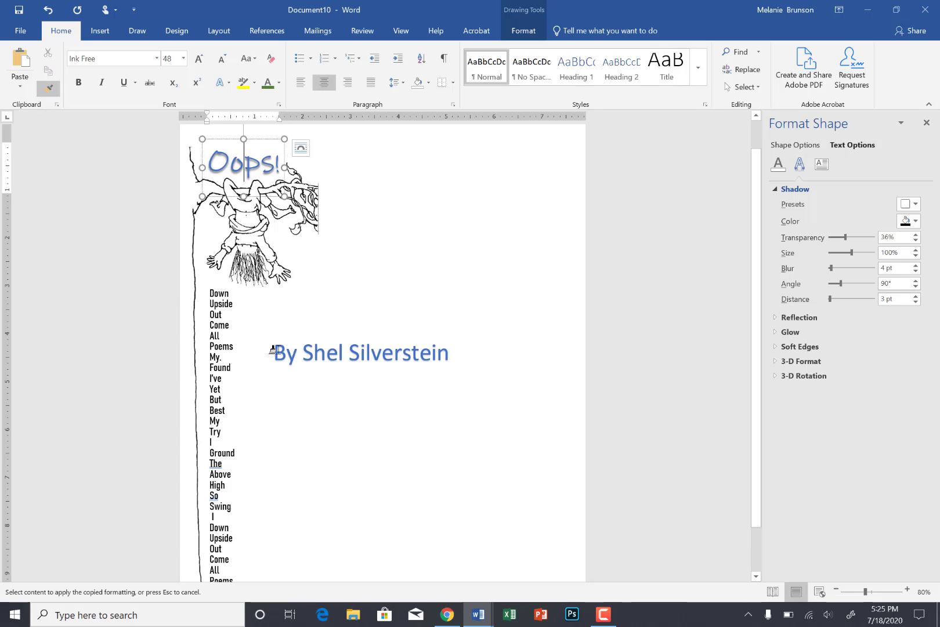
{"action": "left_click_drag", "start_coordinate": [269, 347], "coordinate": [444, 352]}
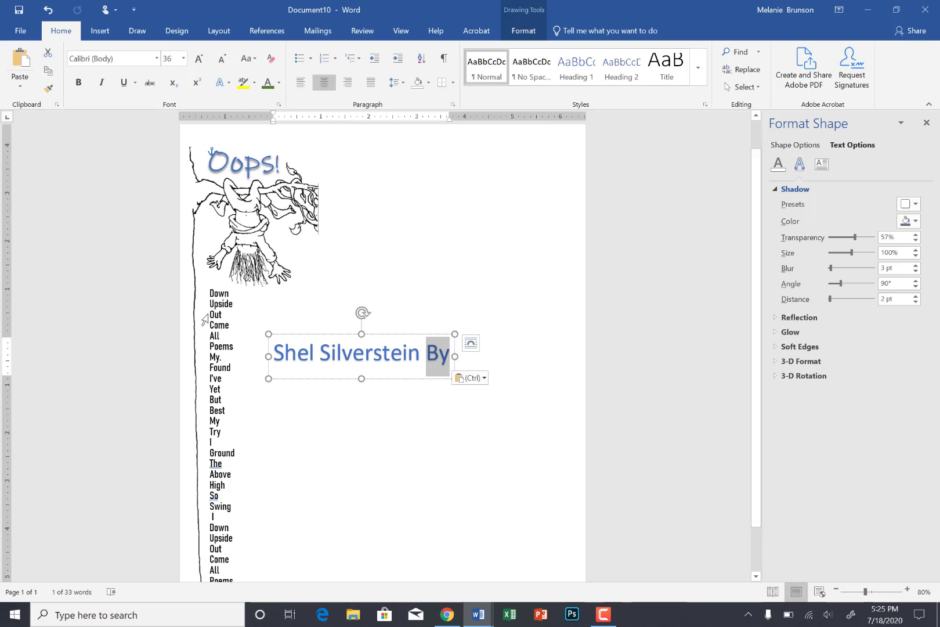
{"action": "key", "text": "ctrl+z"}
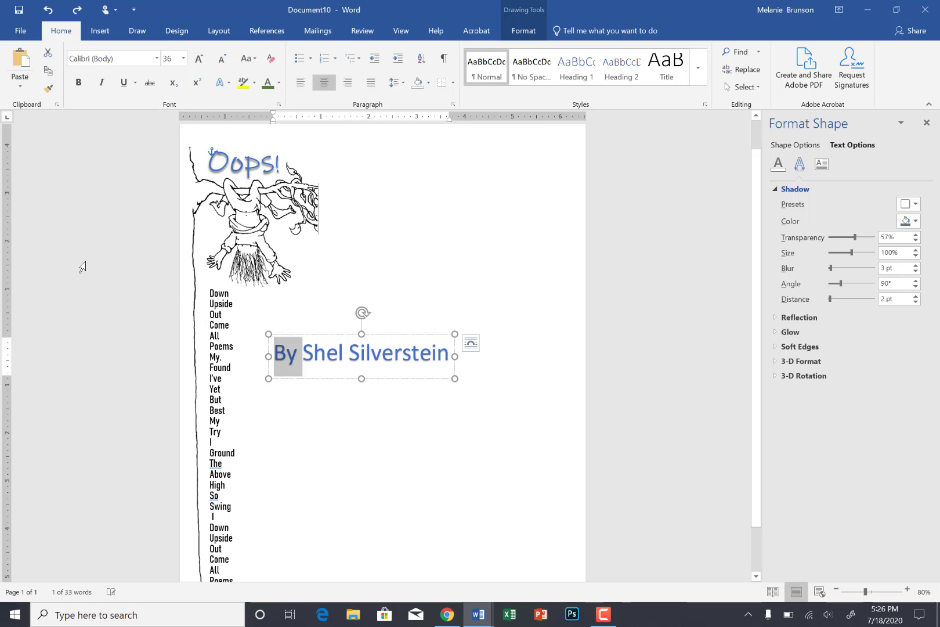
Copy the "Oops!" title's formatting onto "By Shel Silverstein" with Format Painter and reduce the author line's font size to 28.
{"action": "left_click", "coordinate": [246, 163]}
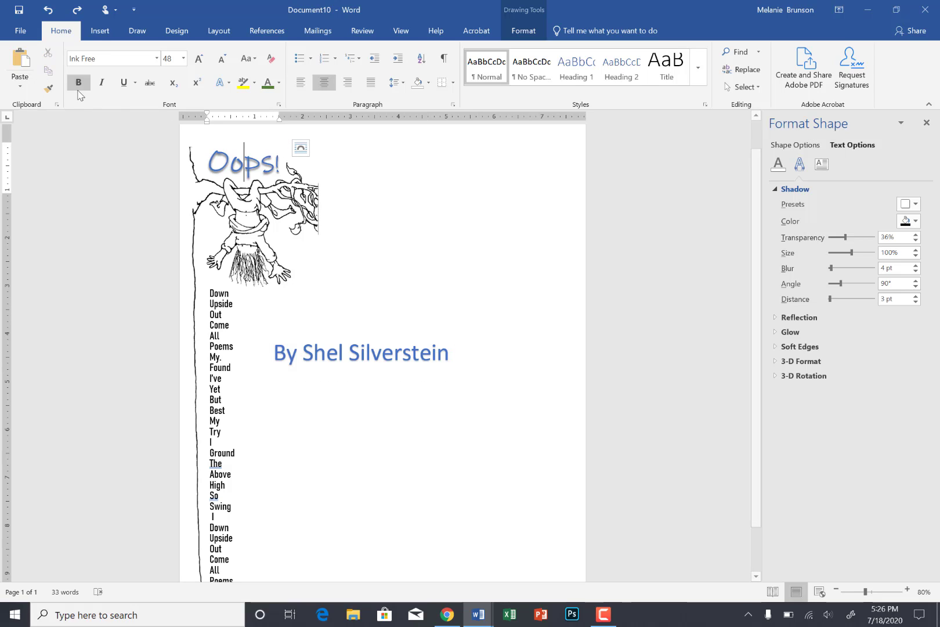
{"action": "left_click", "coordinate": [48, 88]}
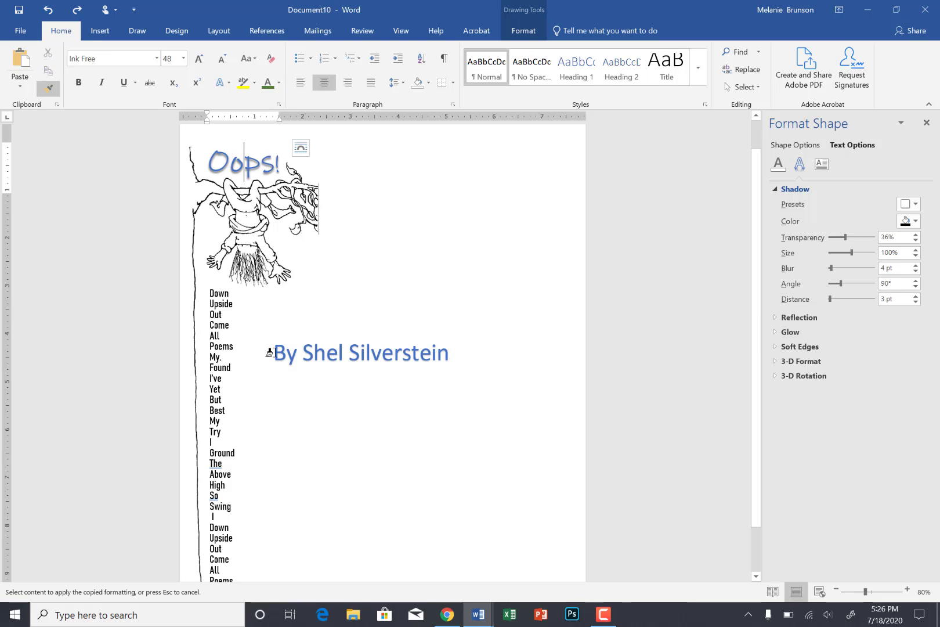
{"action": "left_click_drag", "start_coordinate": [270, 352], "coordinate": [427, 357]}
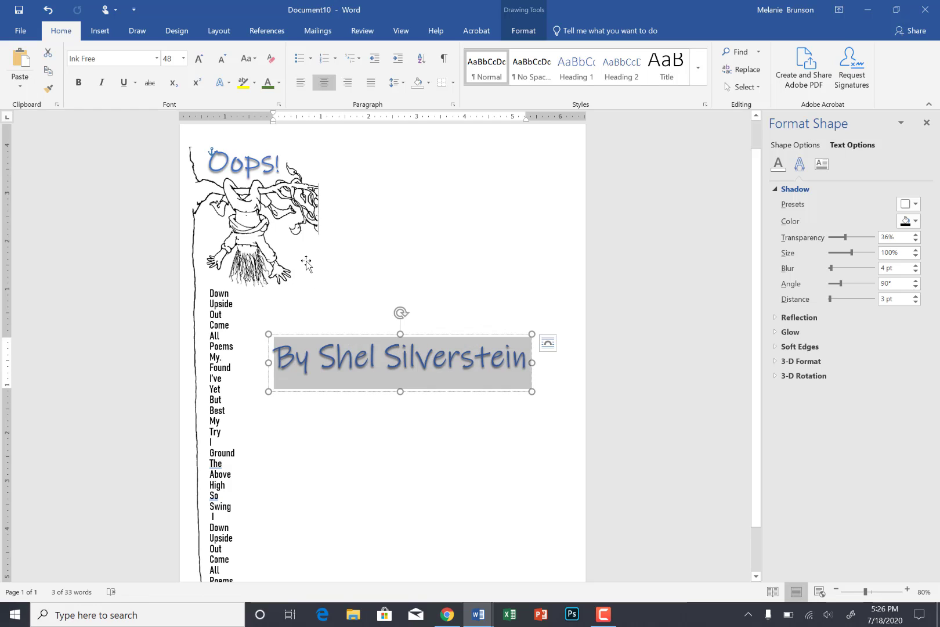
{"action": "left_click", "coordinate": [221, 61]}
{"action": "left_click", "coordinate": [221, 63]}
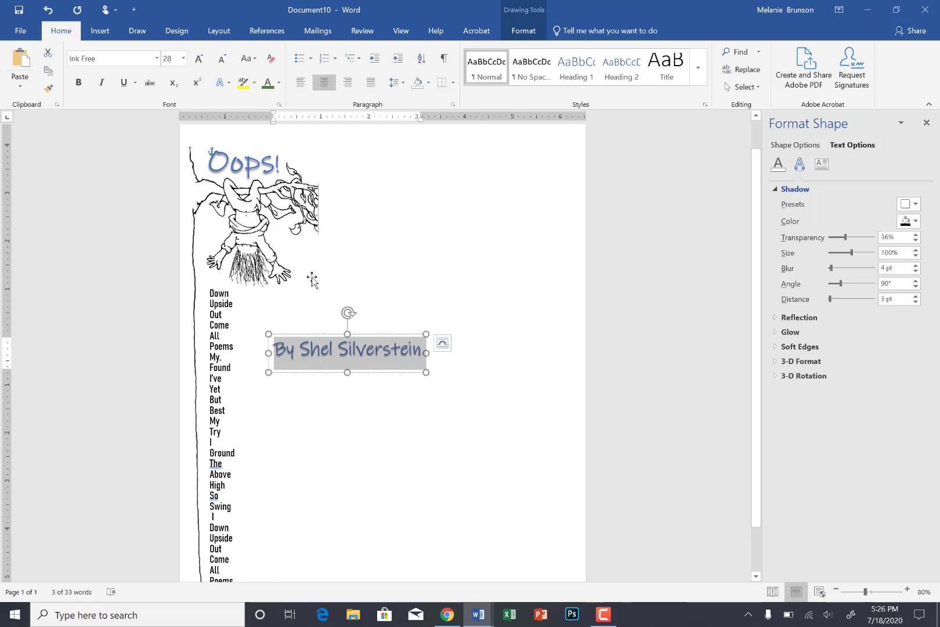
Rotate the author line a quarter turn counterclockwise so it reads upward, and place it beside the lower half of the poem.
{"action": "scroll", "coordinate": [312, 280], "scroll_direction": "down", "scroll_amount": 2}
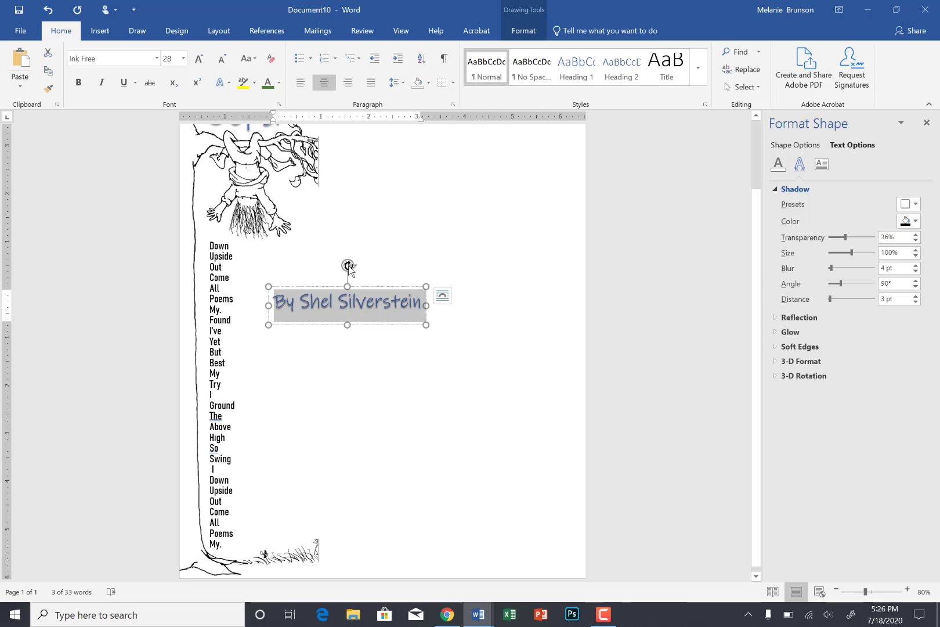
{"action": "left_click_drag", "start_coordinate": [348, 265], "coordinate": [248, 364]}
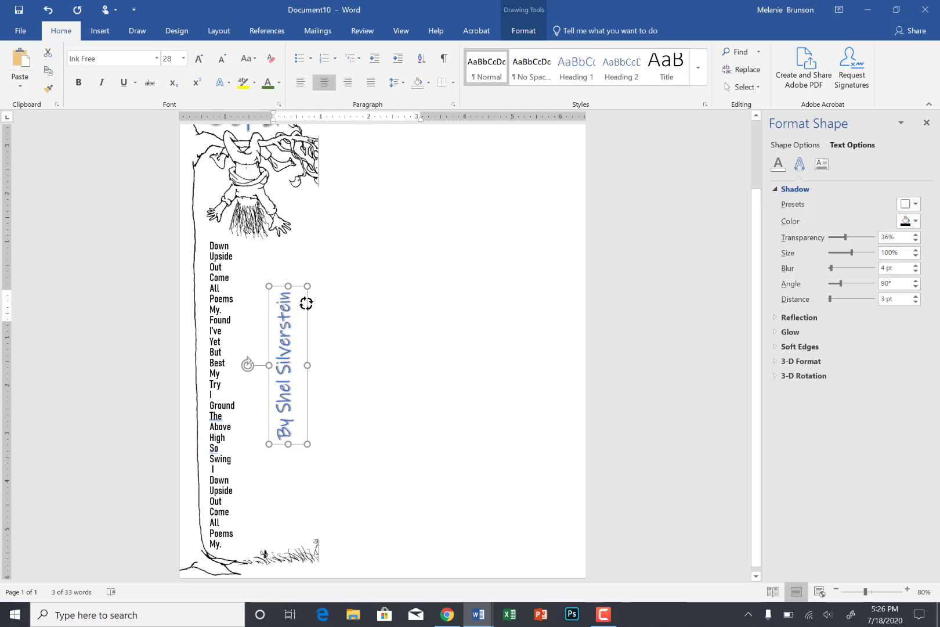
{"action": "left_click", "coordinate": [279, 316]}
{"action": "left_click_drag", "start_coordinate": [270, 327], "coordinate": [255, 344]}
{"action": "left_click", "coordinate": [468, 298]}
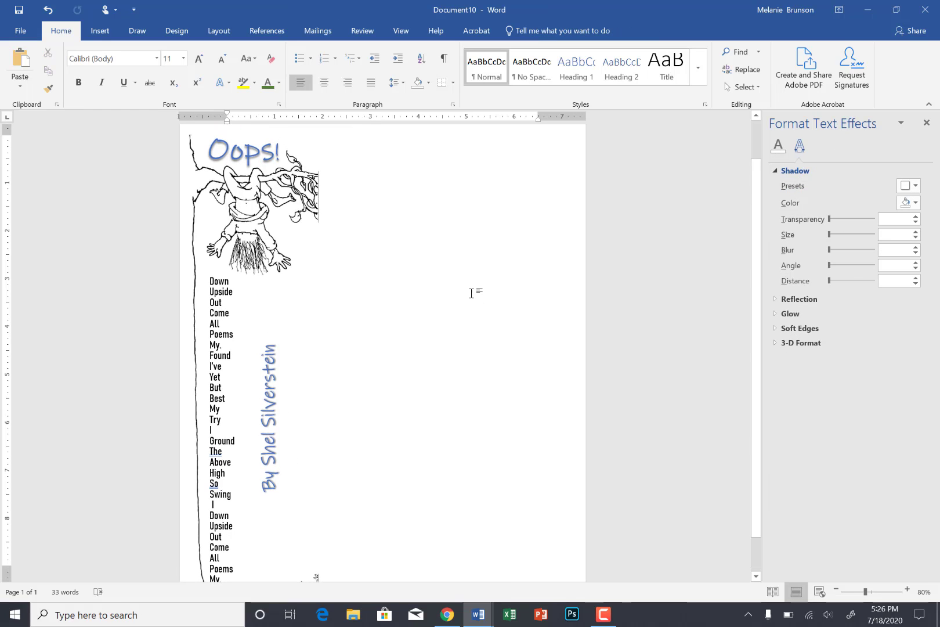
Enlarge the tree picture from its upper right corner so its upper edge nearly reaches the top of the page.
{"action": "scroll", "coordinate": [473, 294], "scroll_direction": "down", "scroll_amount": 1}
{"action": "left_click", "coordinate": [835, 588]}
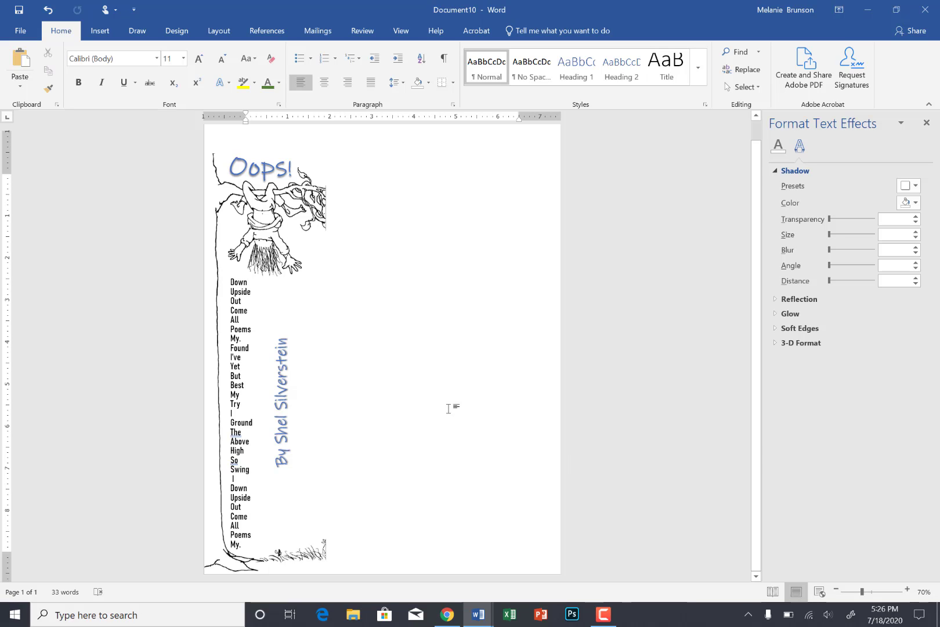
{"action": "scroll", "coordinate": [375, 354], "scroll_direction": "up", "scroll_amount": 1}
{"action": "scroll", "coordinate": [385, 350], "scroll_direction": "down", "scroll_amount": 1}
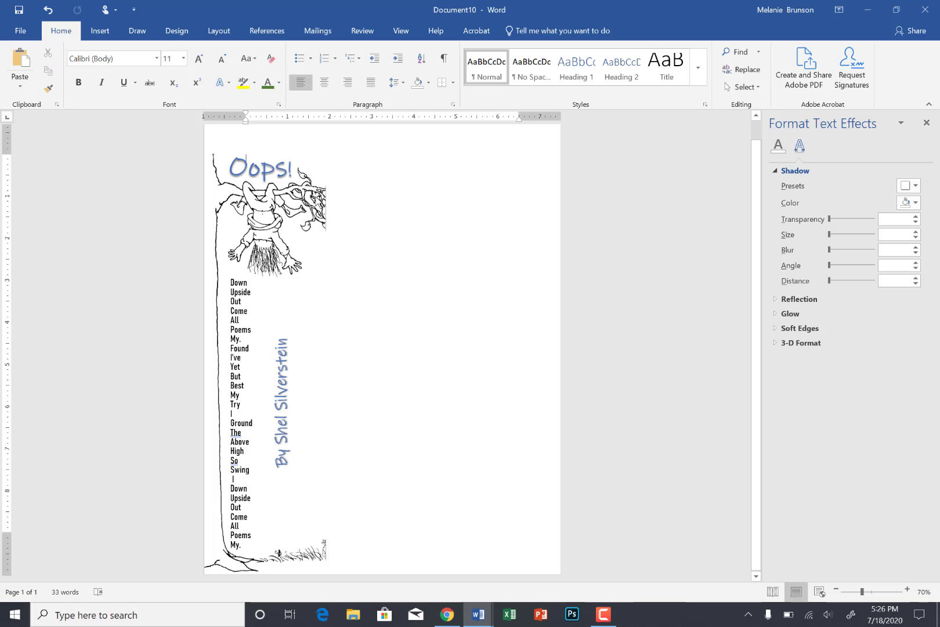
{"action": "left_click", "coordinate": [282, 199]}
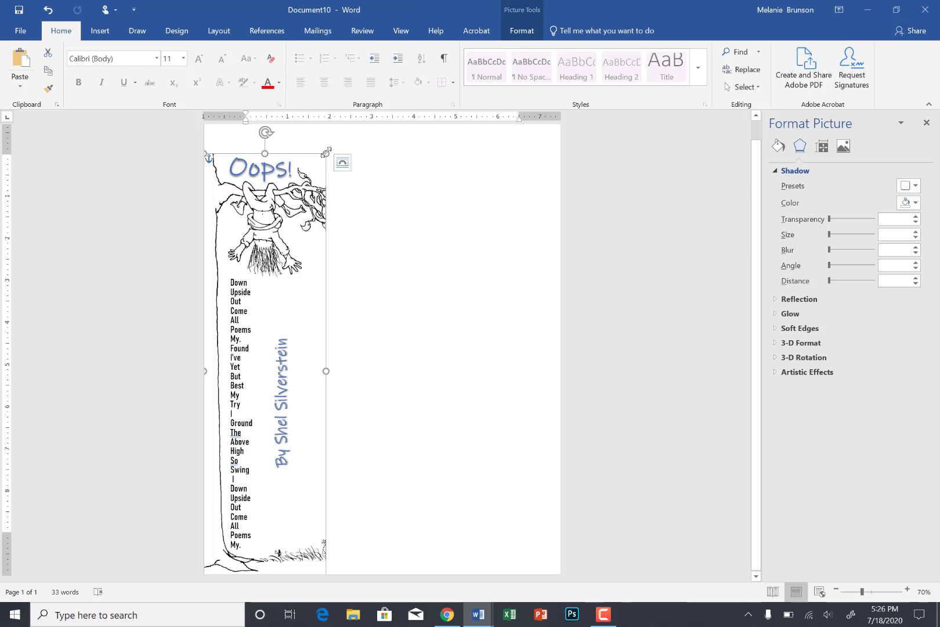
{"action": "left_click_drag", "start_coordinate": [326, 153], "coordinate": [329, 130]}
Reposition the "Oops!" title above the branch of the enlarged tree picture.
{"action": "left_click", "coordinate": [273, 168]}
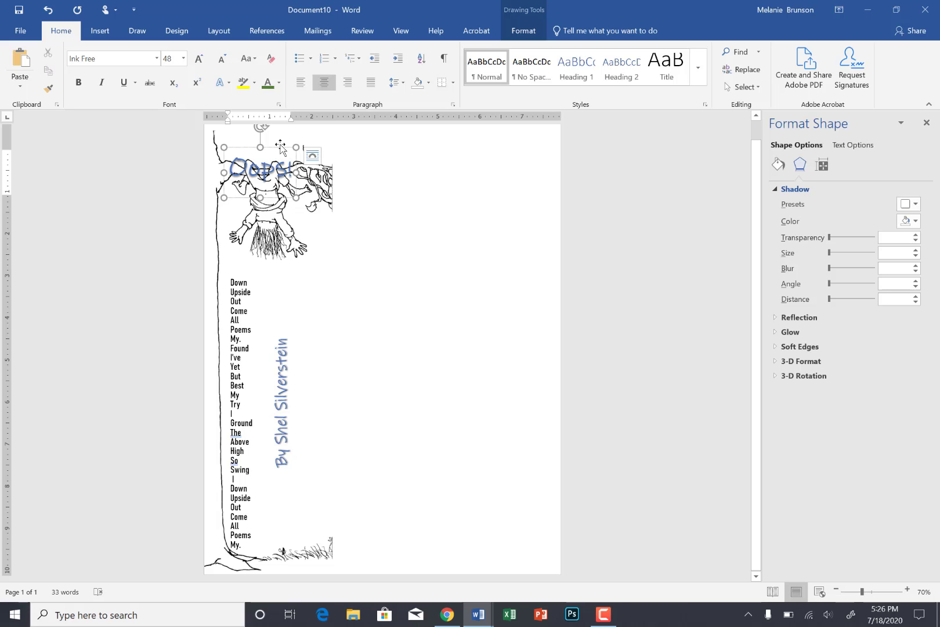
{"action": "mouse_move", "coordinate": [280, 144]}
{"action": "left_mouse_down"}
{"action": "mouse_move", "coordinate": [277, 131]}
{"action": "mouse_move", "coordinate": [283, 145]}
{"action": "left_mouse_up"}
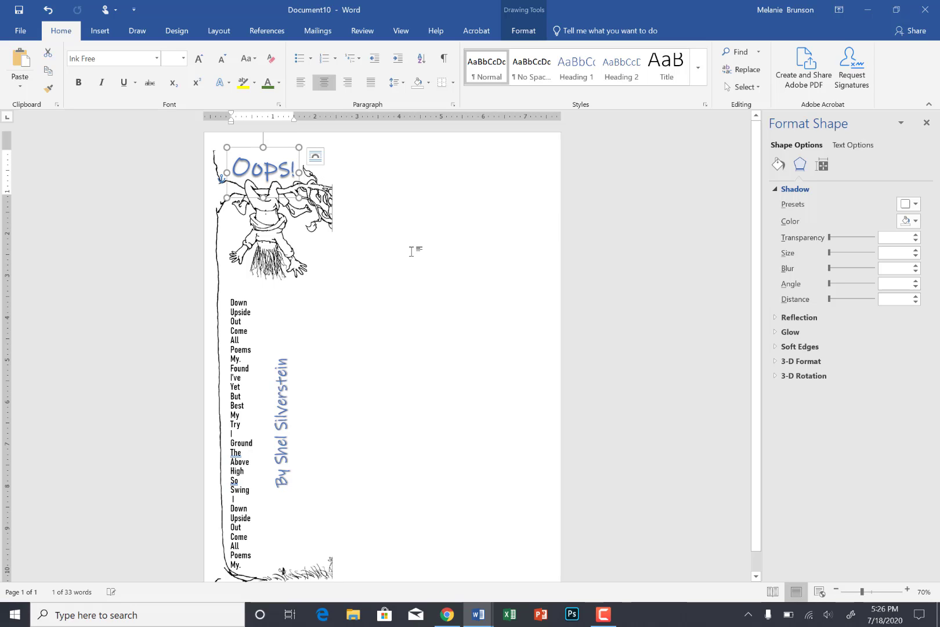
{"action": "scroll", "coordinate": [414, 252], "scroll_direction": "down", "scroll_amount": 1}
{"action": "left_click", "coordinate": [274, 217]}
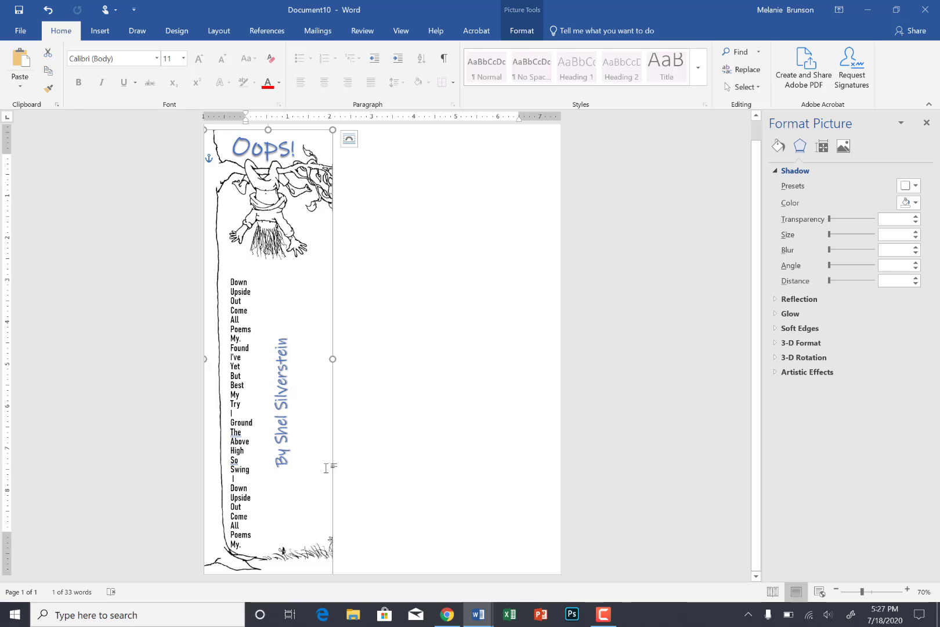
{"action": "left_click", "coordinate": [235, 321]}
{"action": "left_click", "coordinate": [287, 372]}
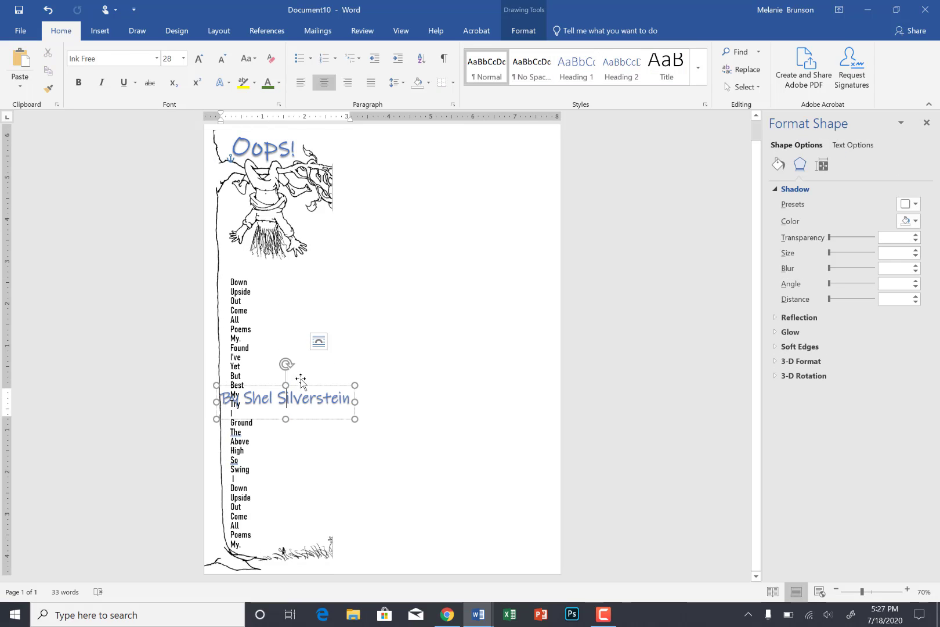
{"action": "left_click", "coordinate": [466, 214]}
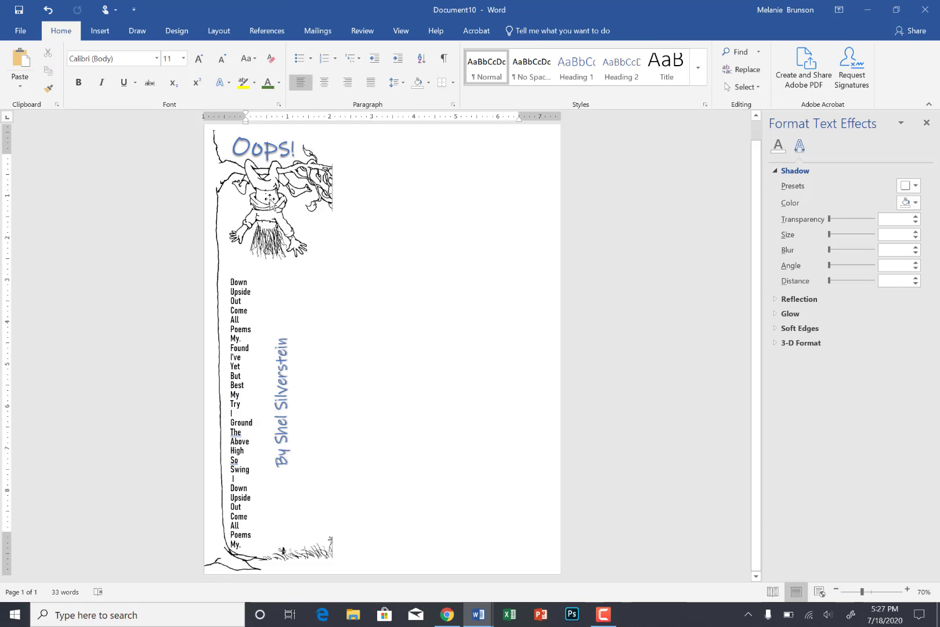
Give the tree picture a blue theme-colour border with a 3 pt weight, and deselect the picture.
{"action": "left_click", "coordinate": [270, 199]}
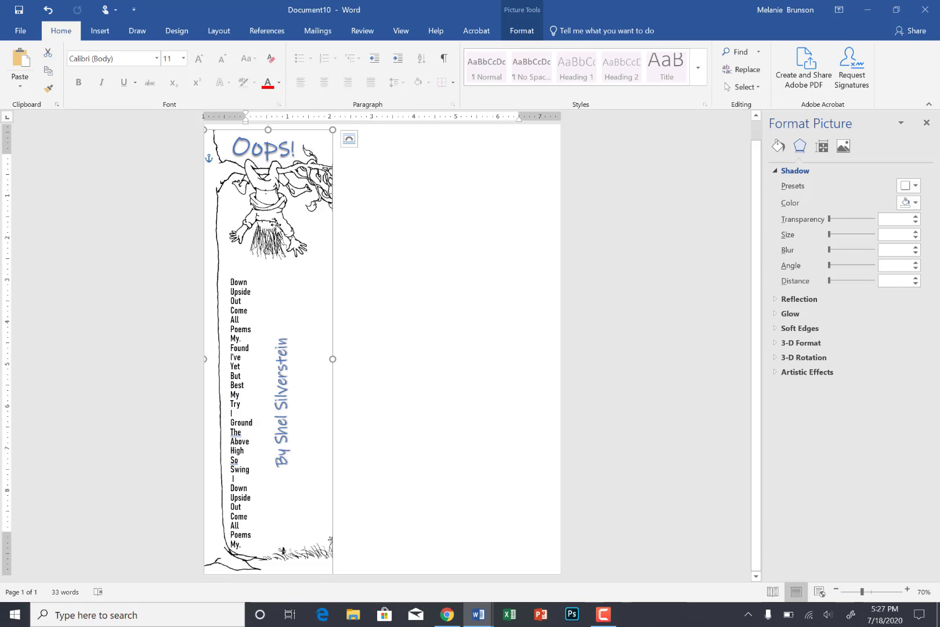
{"action": "left_click", "coordinate": [525, 31]}
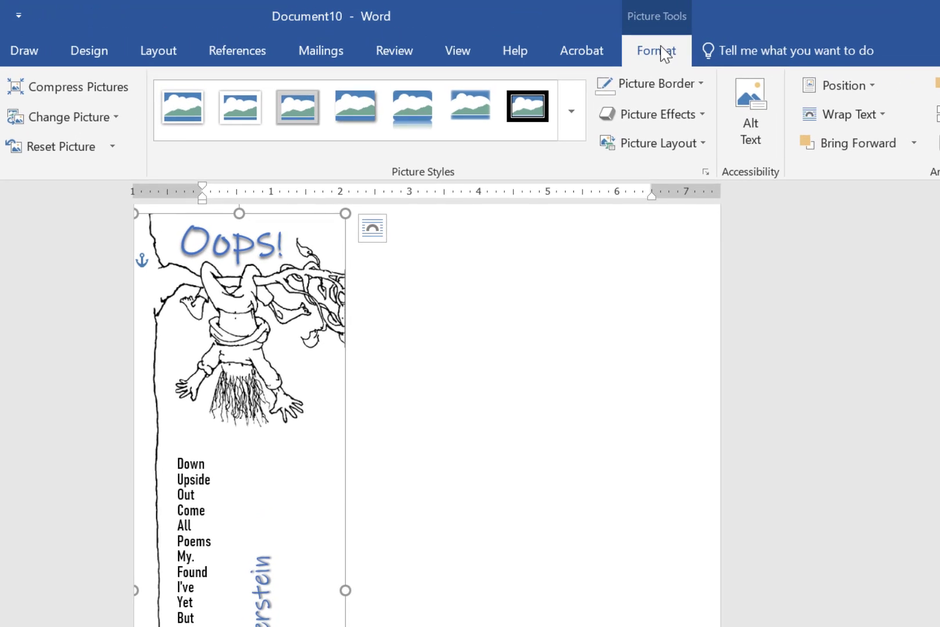
{"action": "left_click", "coordinate": [706, 84]}
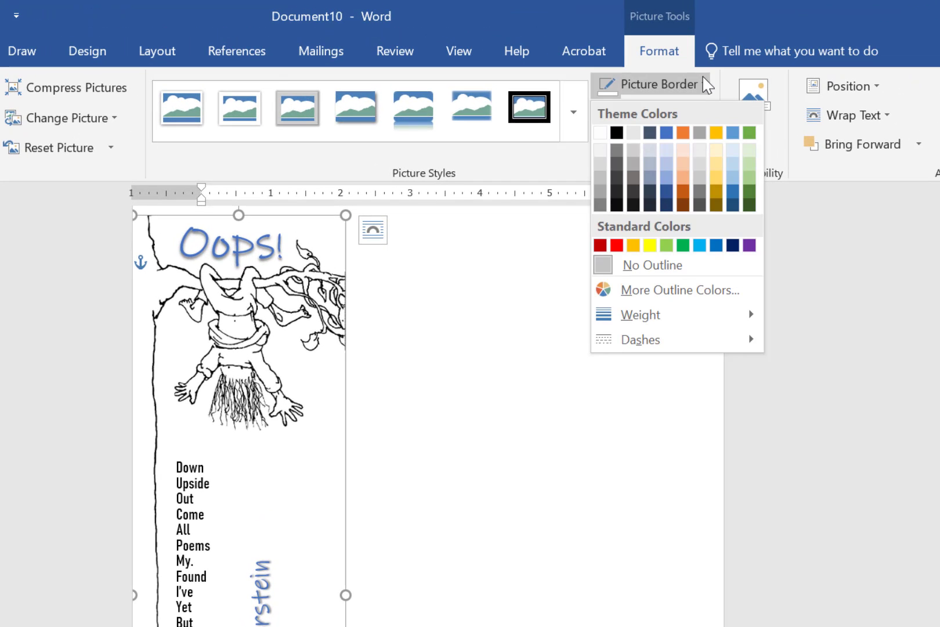
{"action": "left_click", "coordinate": [667, 133]}
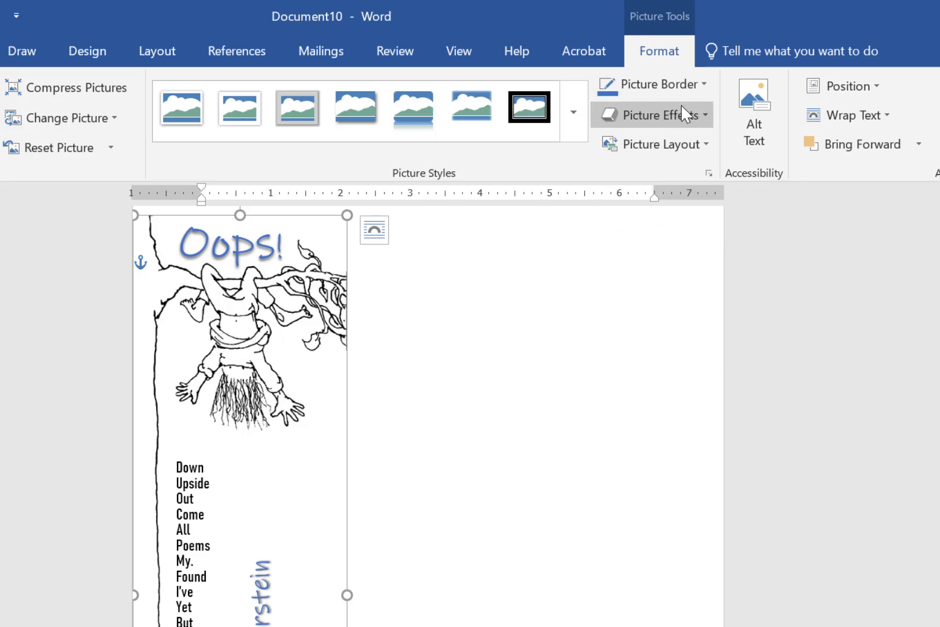
{"action": "left_click", "coordinate": [702, 84]}
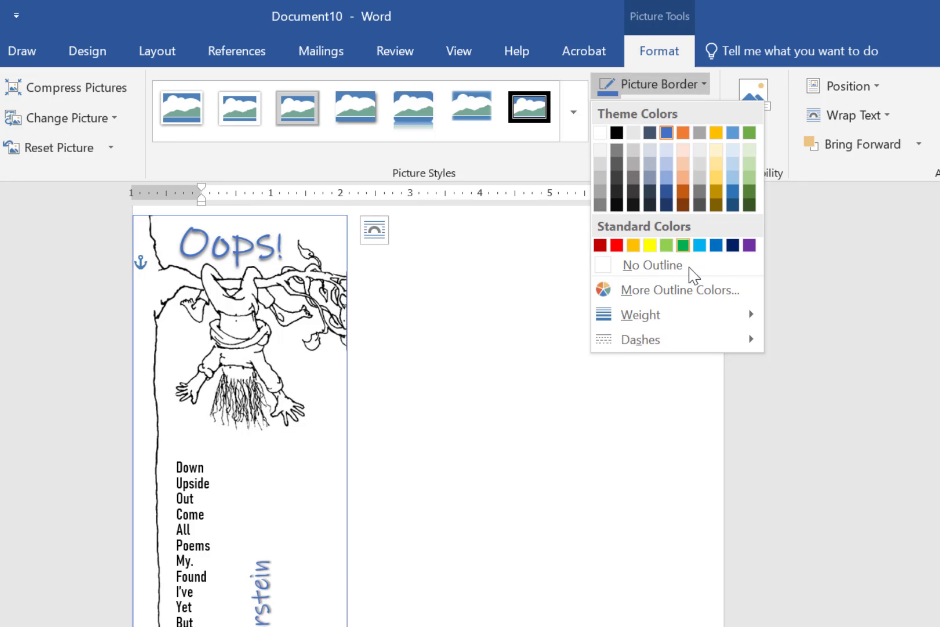
{"action": "mouse_move", "coordinate": [739, 319]}
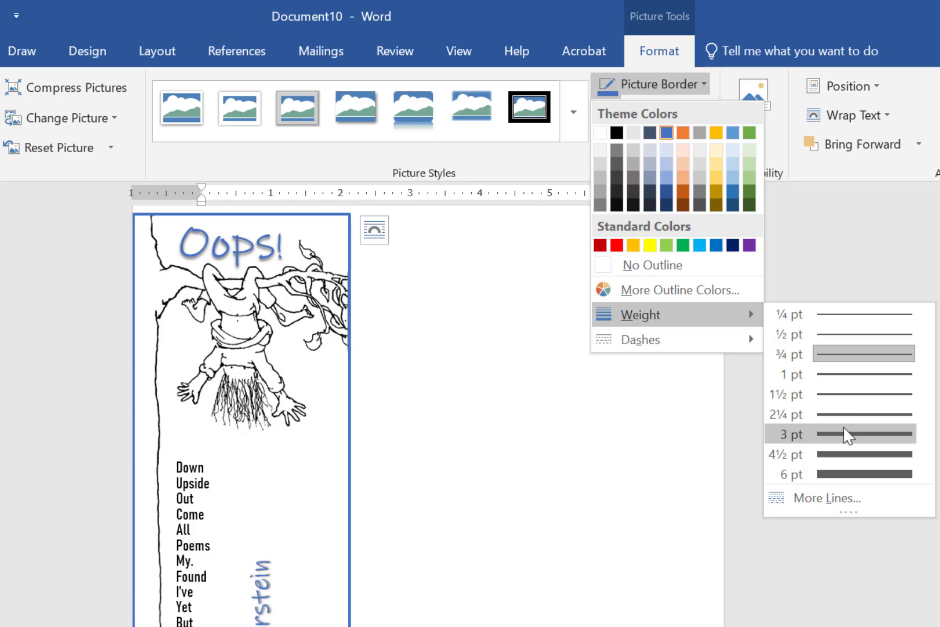
{"action": "left_click", "coordinate": [847, 434]}
{"action": "left_click", "coordinate": [622, 507]}
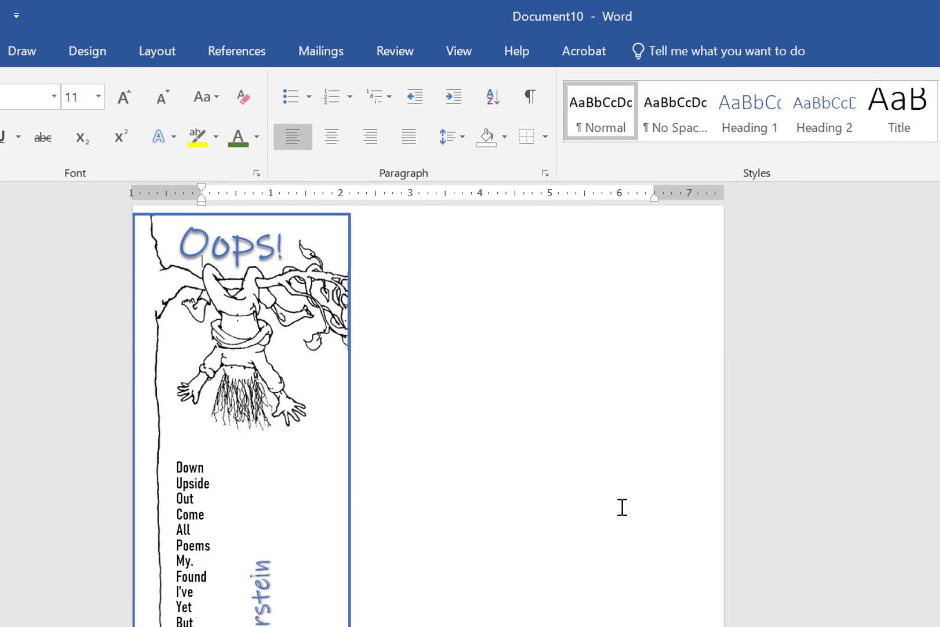
{"action": "scroll", "coordinate": [511, 626], "scroll_direction": "down", "scroll_amount": 4}
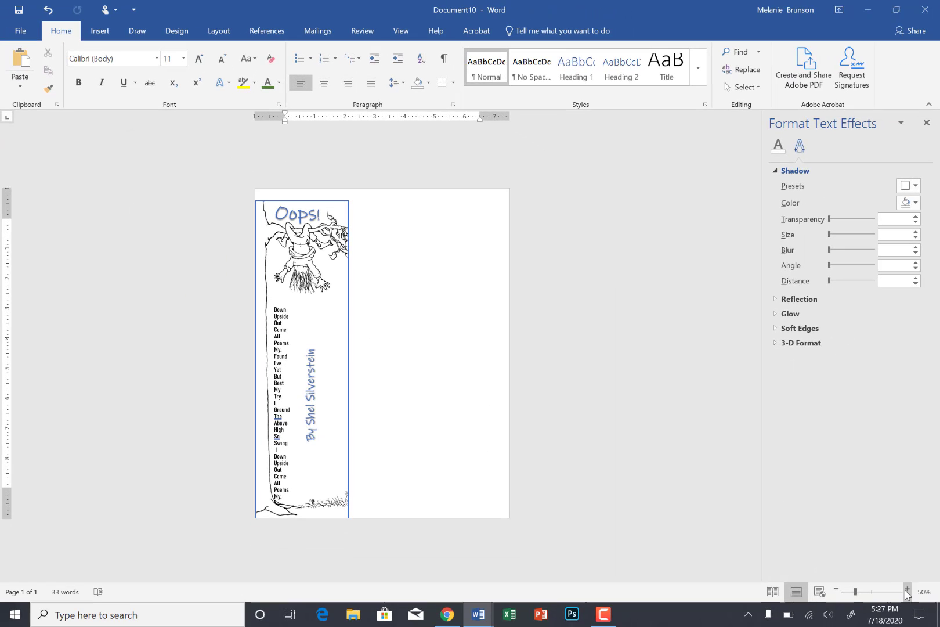
{"action": "left_click", "coordinate": [909, 588]}
{"action": "left_click", "coordinate": [908, 587]}
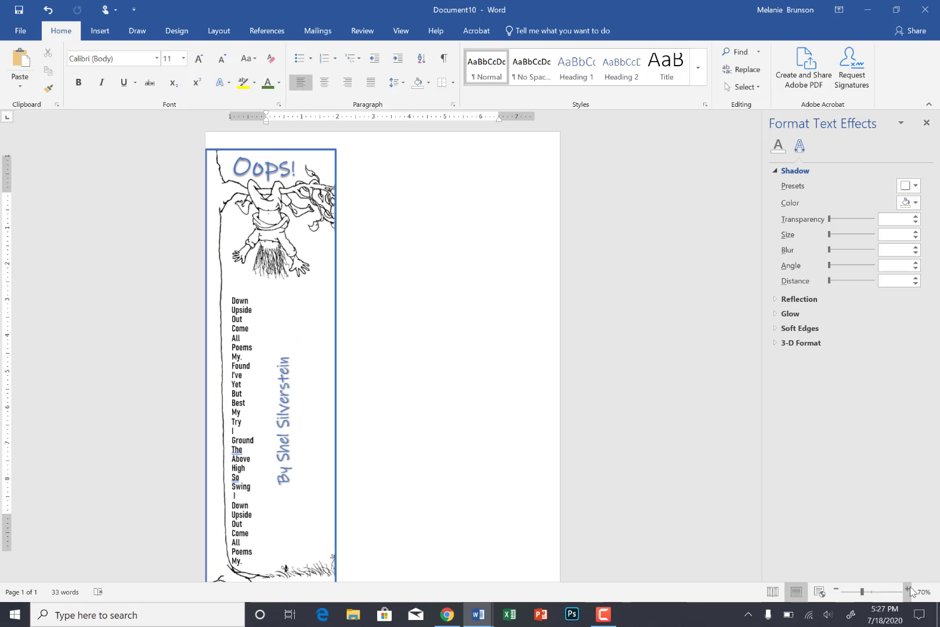
{"action": "scroll", "coordinate": [496, 444], "scroll_direction": "down", "scroll_amount": 1}
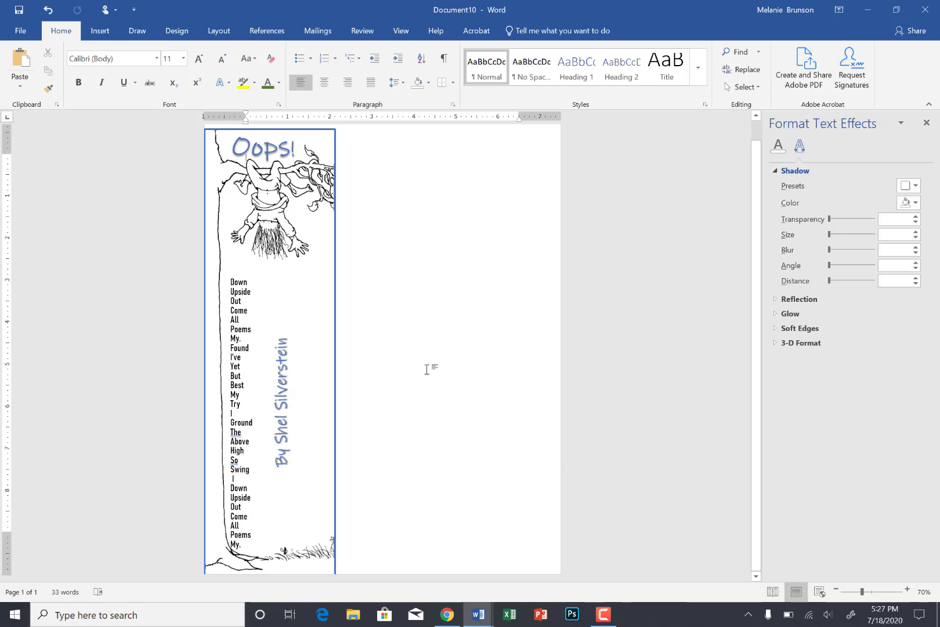
{"action": "left_click", "coordinate": [603, 614]}
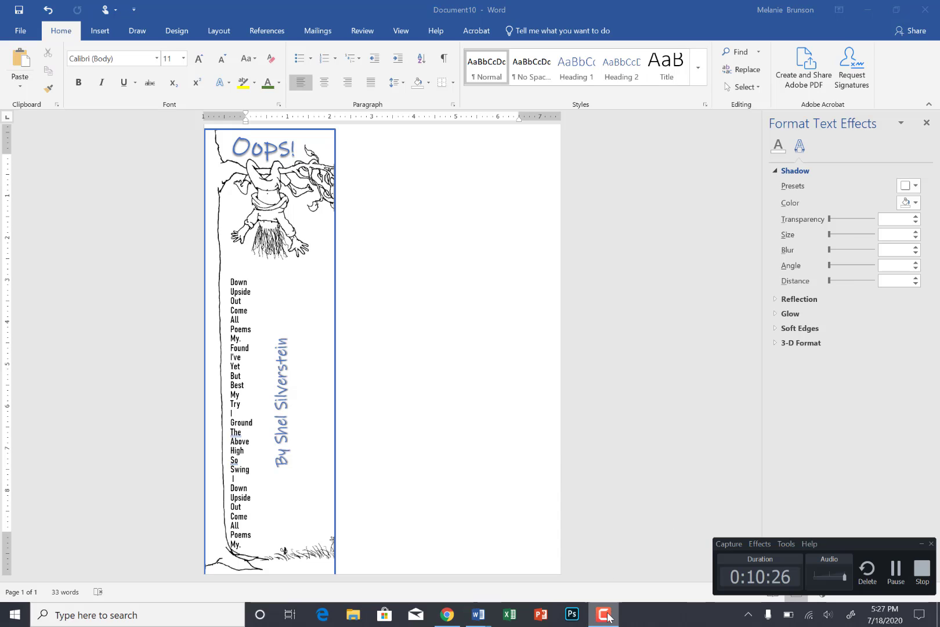